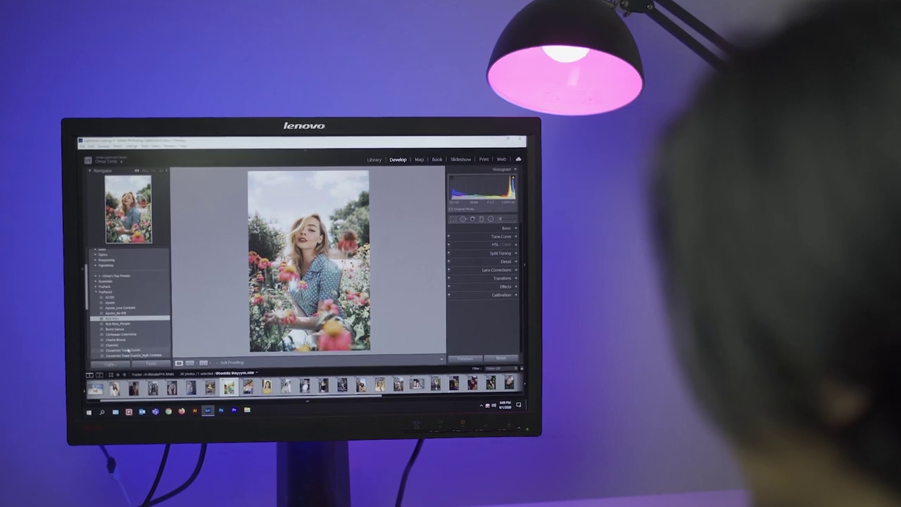
Step: Scroll the Develop Presets list for the flower portrait
scroll(125, 326, "down", 4)
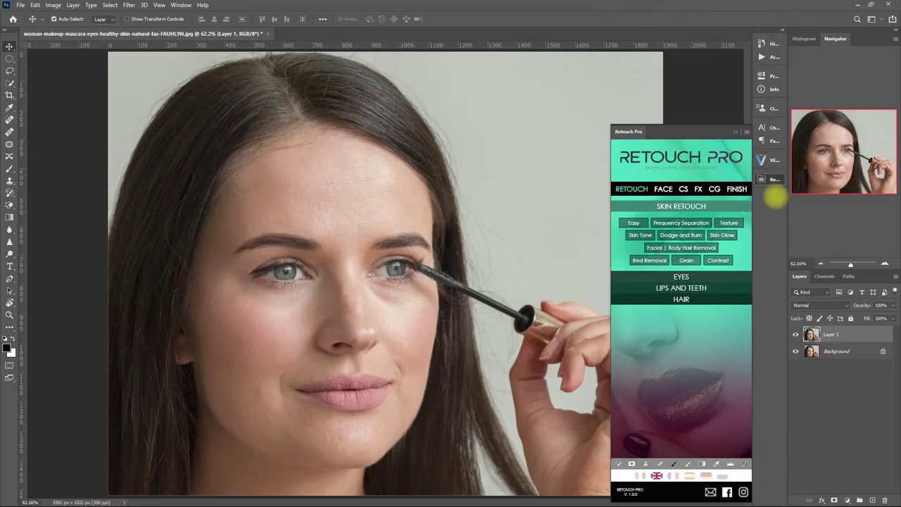
Step: Apply Easy skin smoothing to the mascara portrait and toggle its layer to compare before/after
left_click(633, 223)
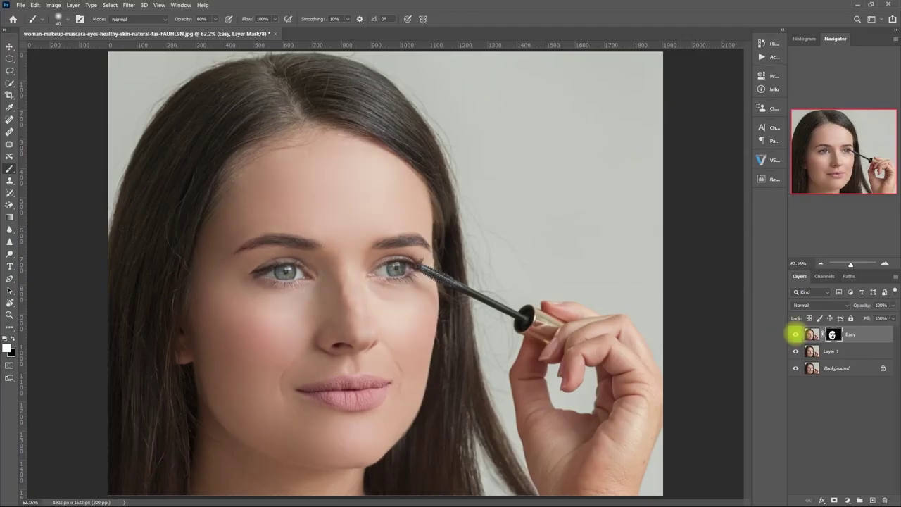
scroll(342, 402, "up", 3)
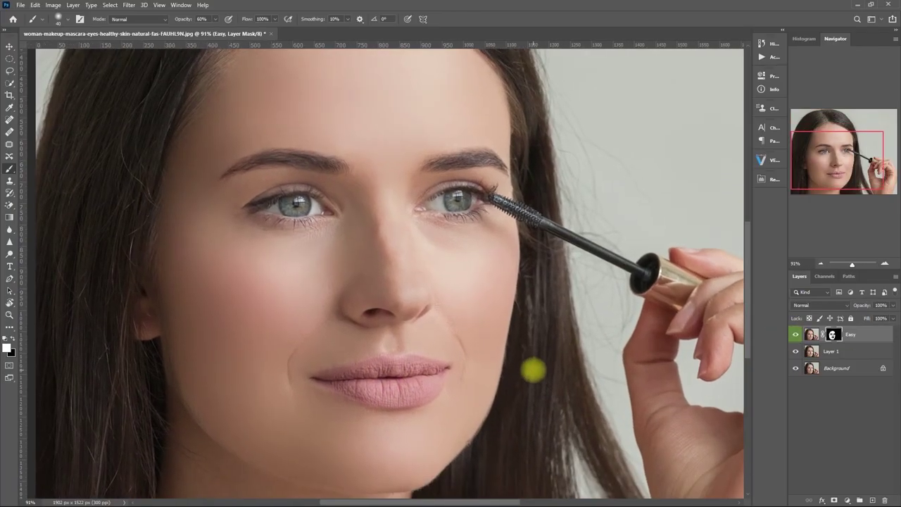
left_click(795, 334)
left_click(795, 334)
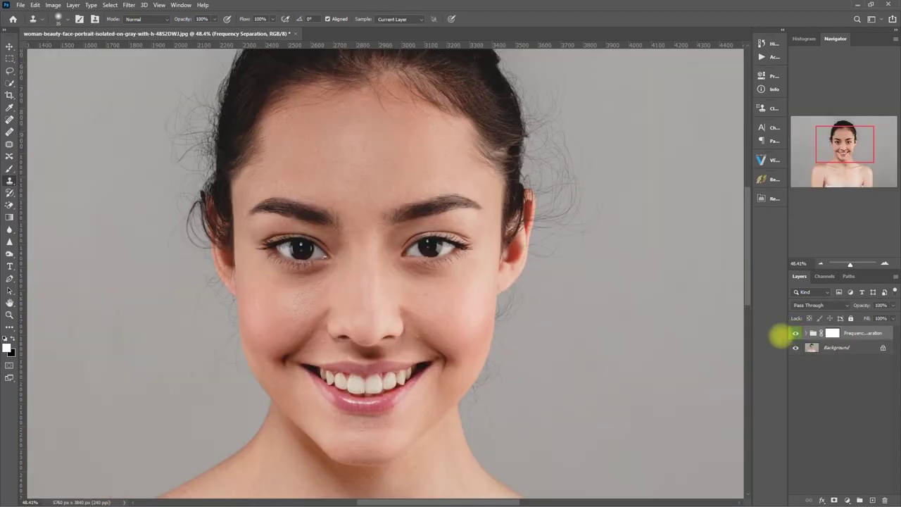
scroll(466, 328, "up", 3)
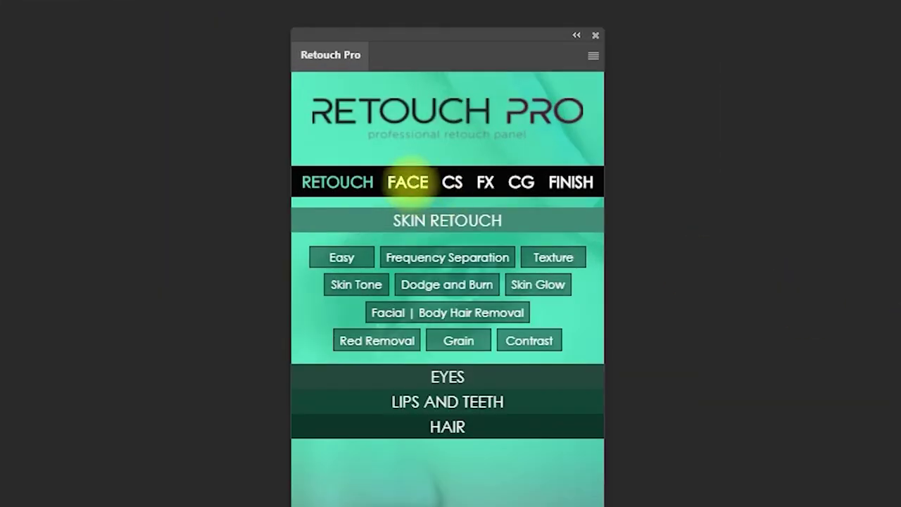
Step: Browse the Retouch Pro FACE, CS, FX, CG and FINISH sections in turn
left_click(408, 181)
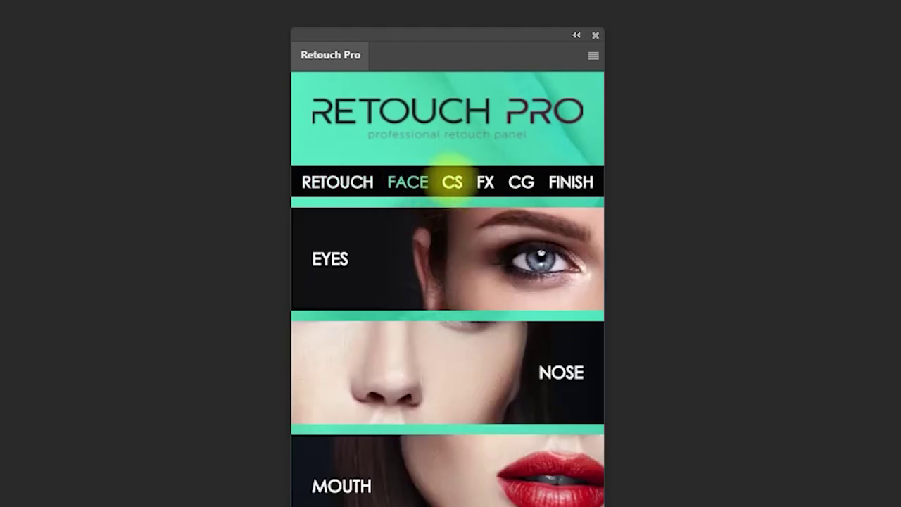
left_click(452, 182)
left_click(485, 182)
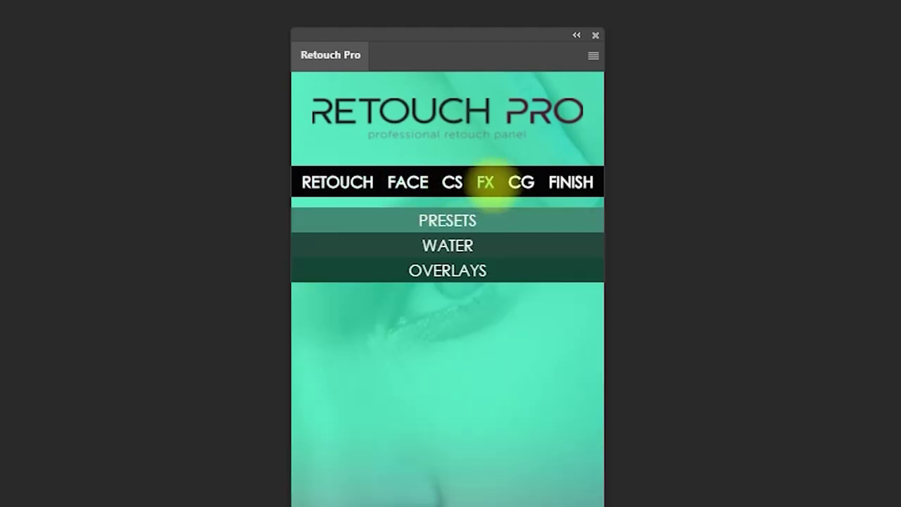
left_click(521, 183)
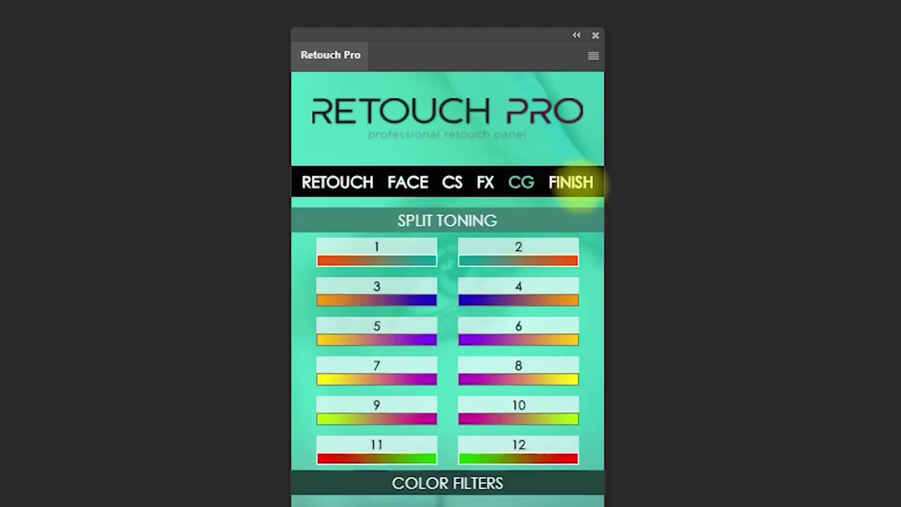
left_click(571, 183)
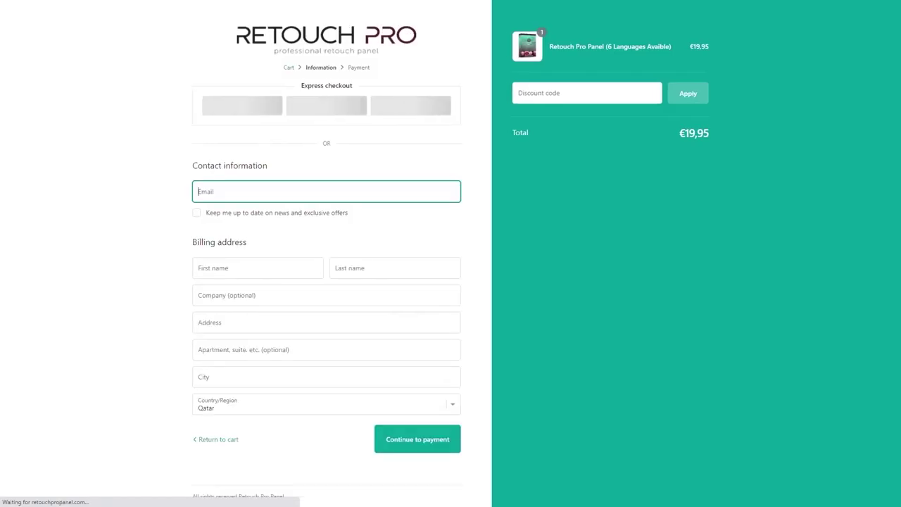
Step: Enter and apply the discount code at checkout, bringing the total to €18,96
left_click(586, 93)
type("O")
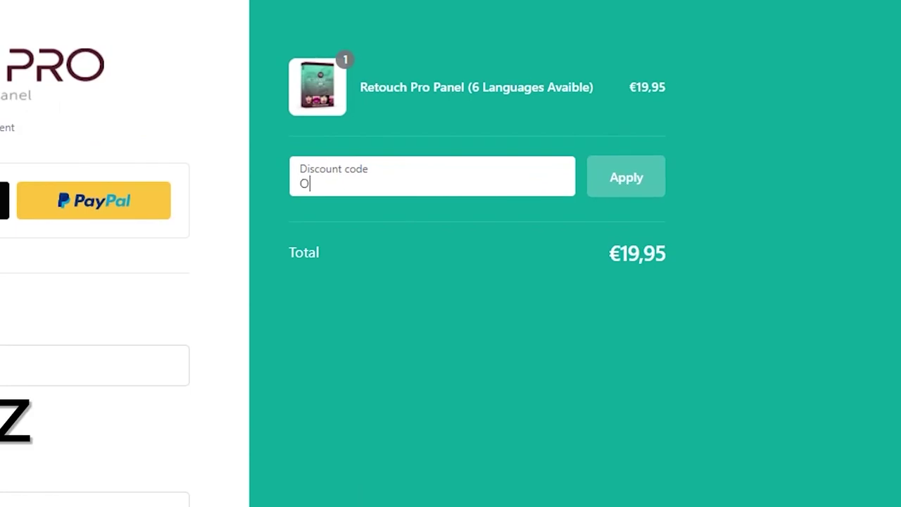
type("MARRA")
type("SECO")
type("RTIZ")
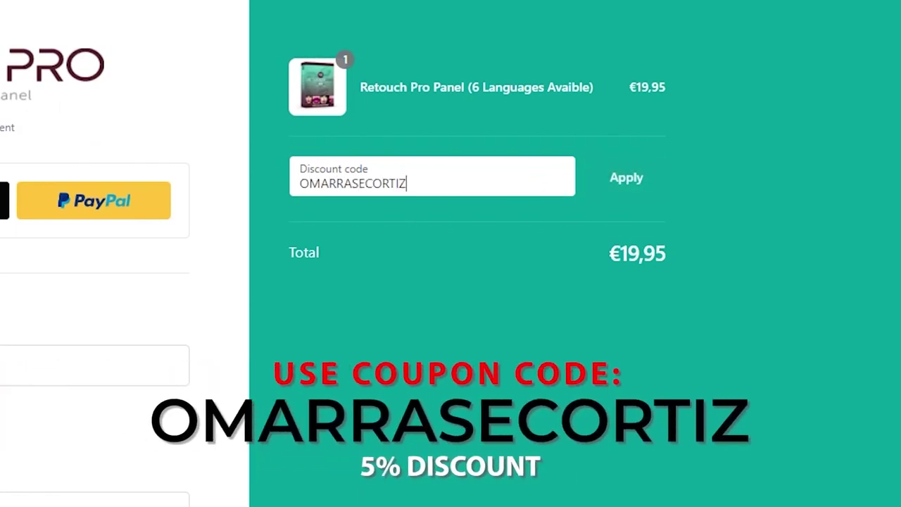
key("Return")
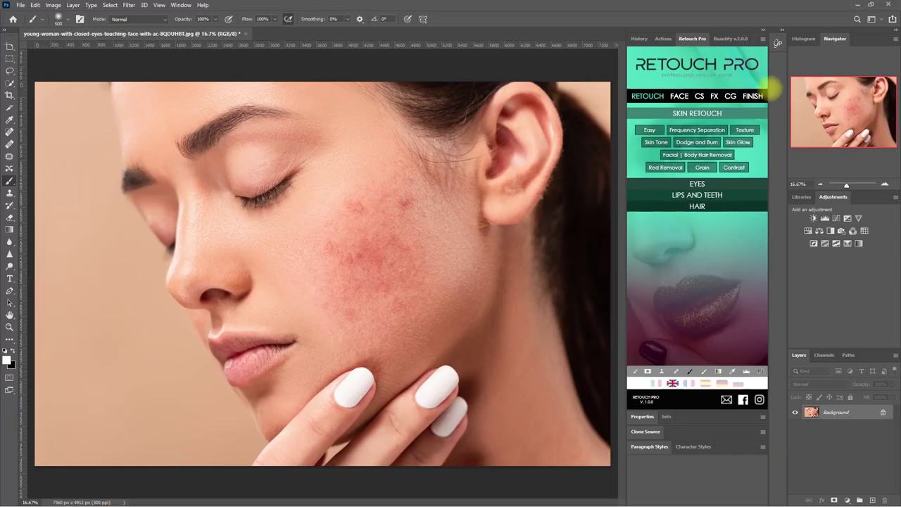
left_click(648, 130)
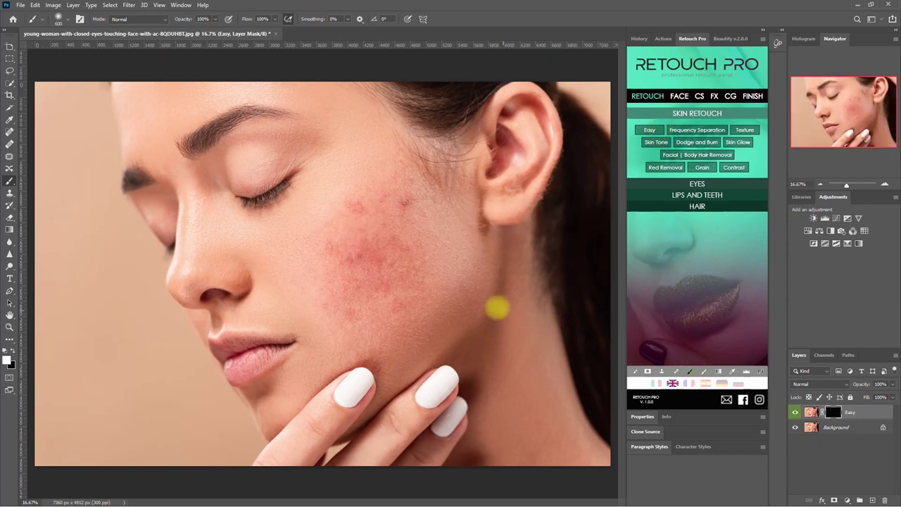
mouse_move(360, 208)
left_mouse_down()
mouse_move(404, 199)
mouse_move(314, 302)
mouse_move(402, 318)
mouse_move(464, 257)
left_mouse_up()
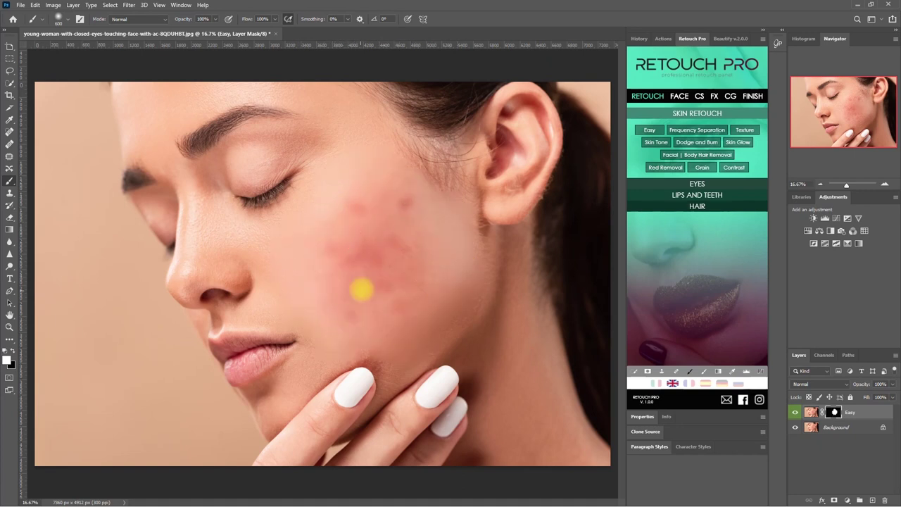
left_click(795, 412)
left_click(795, 411)
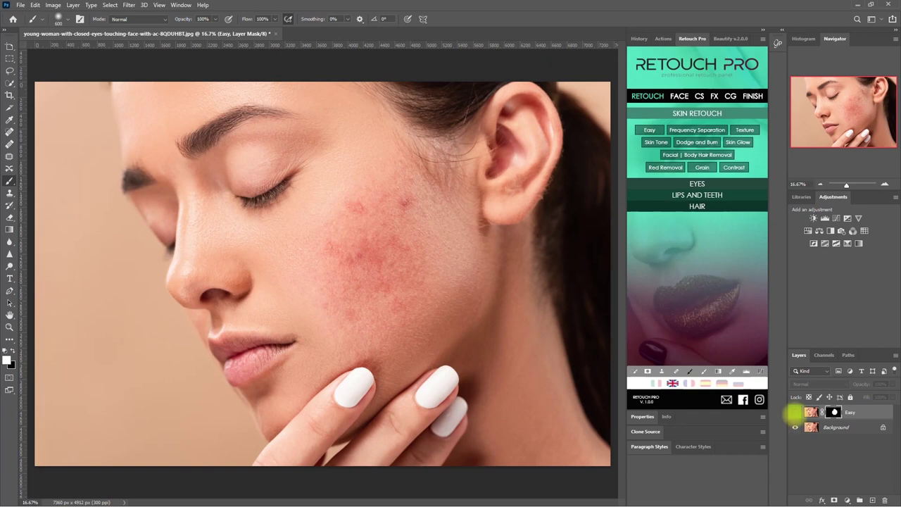
left_click(794, 411)
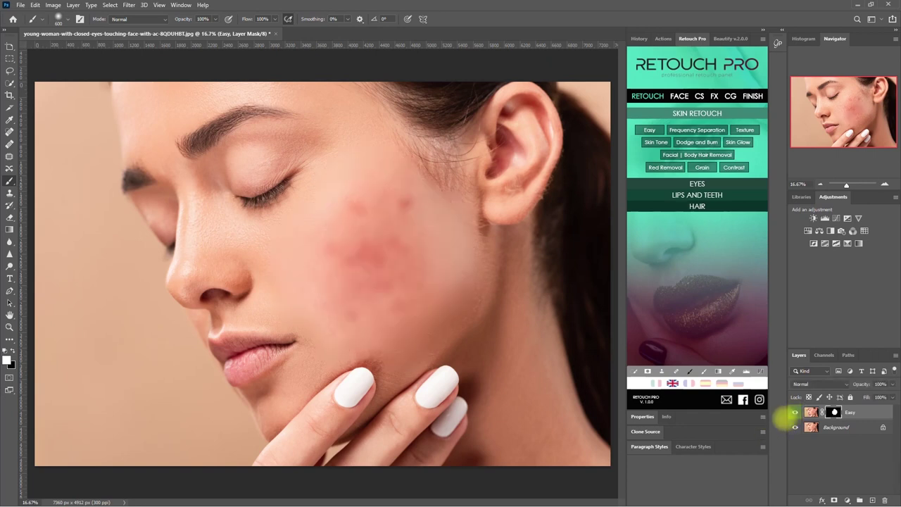
left_click_drag(870, 412, 885, 499)
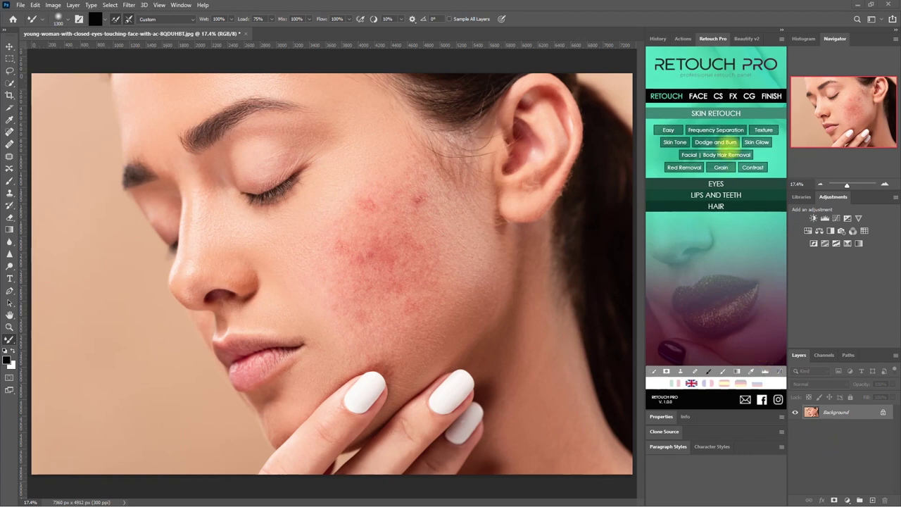
Step: Add a Frequency Separation group to the acne portrait and select its Low layer
left_click(729, 131)
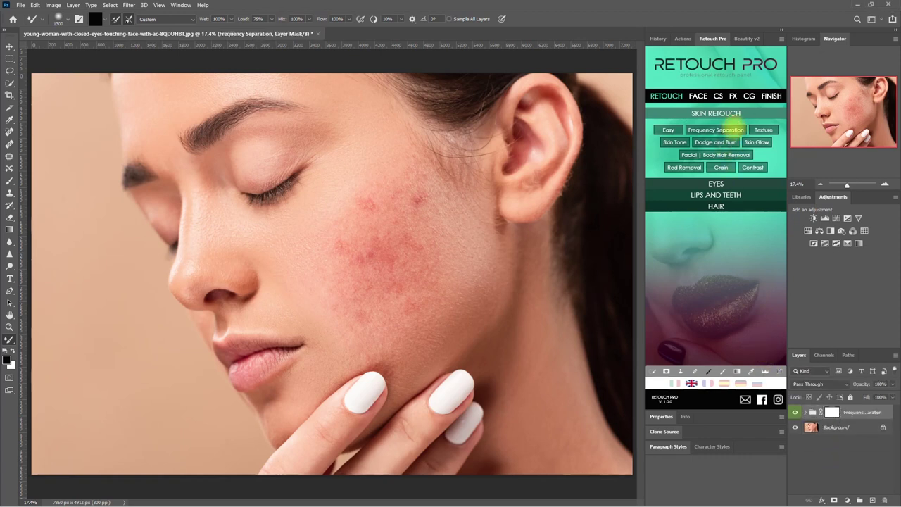
left_click(805, 413)
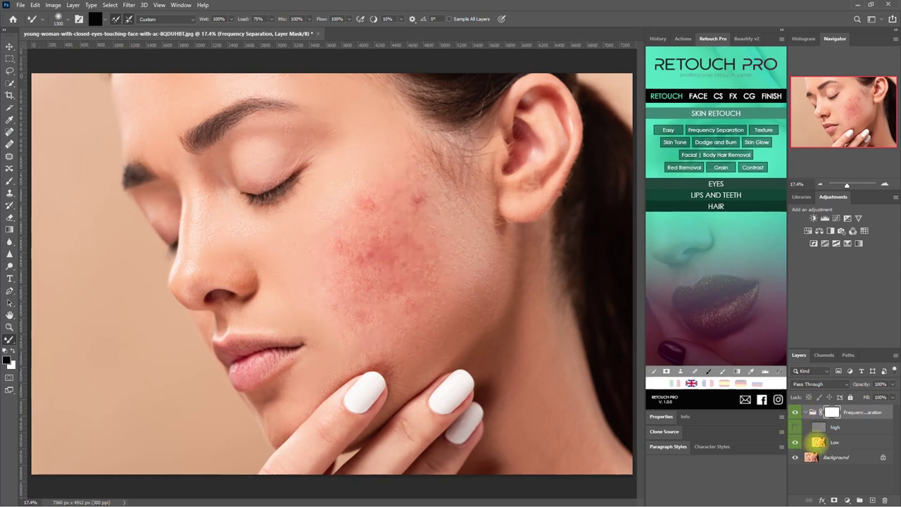
left_click(818, 441)
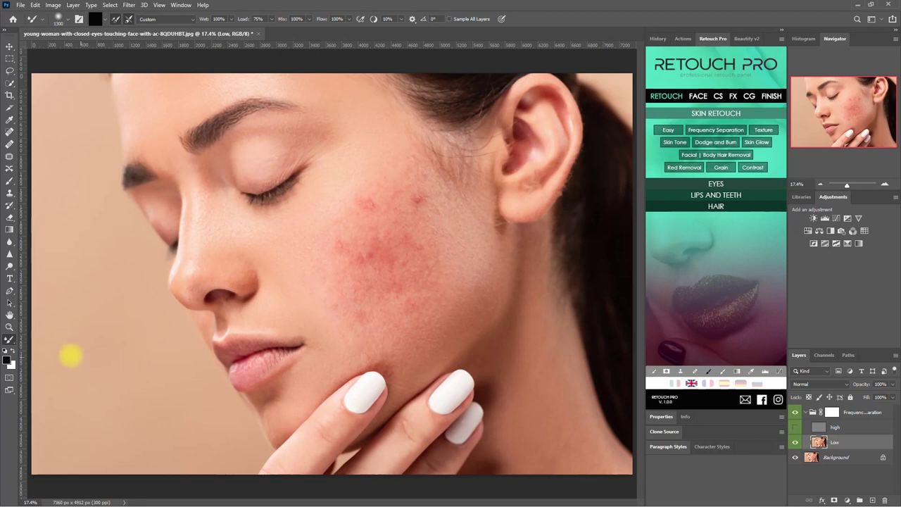
Step: Switch to the Mixer Brush and set its Wet, Mix and Flow options
left_click(9, 339)
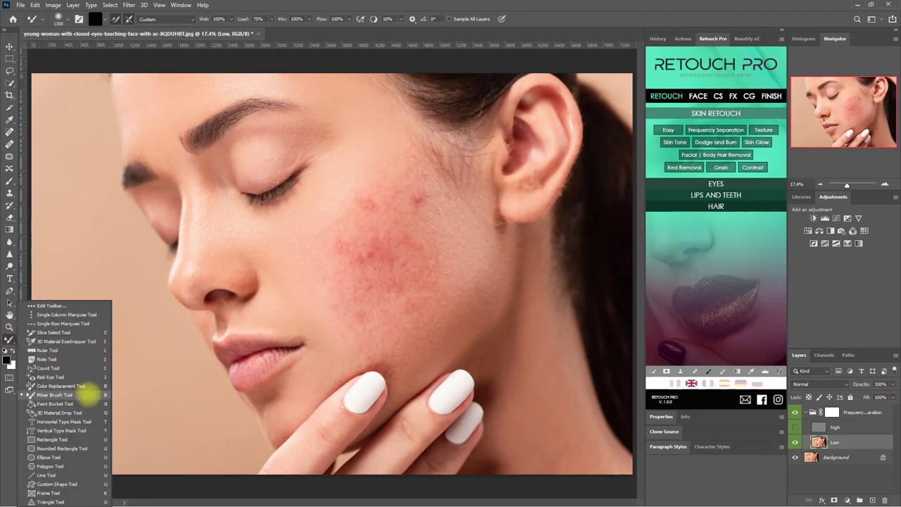
left_click(89, 394)
left_click(231, 19)
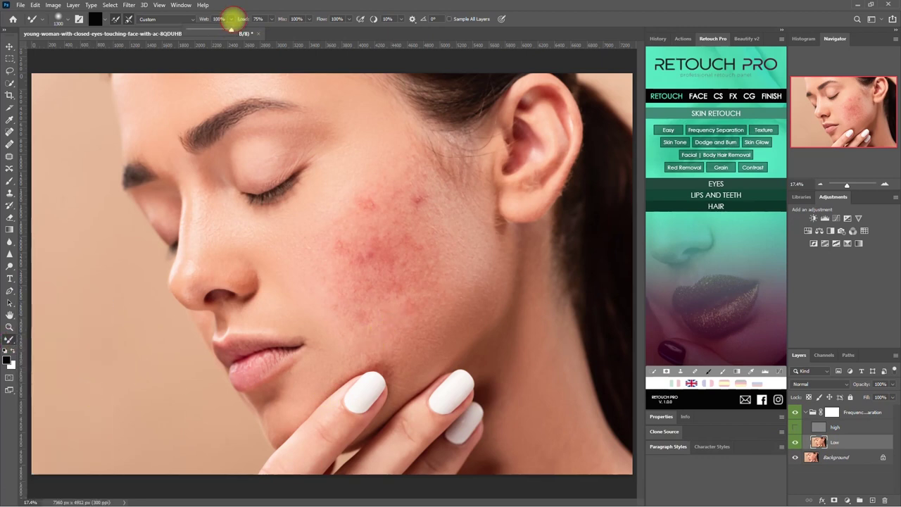
left_click(308, 19)
left_click(309, 27)
left_click(349, 28)
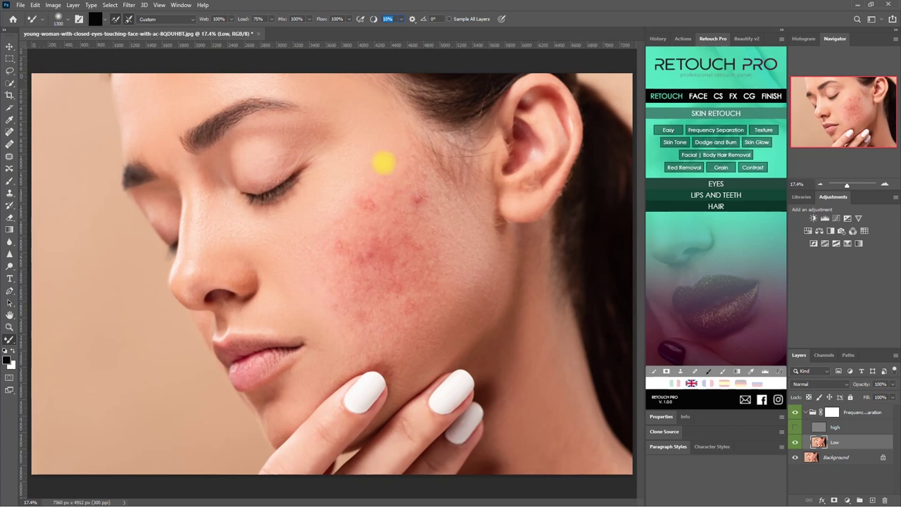
Step: Blend the upper and mid-cheek redness on the Low layer, shrinking the brush to 300
left_click_drag(392, 189, 462, 275)
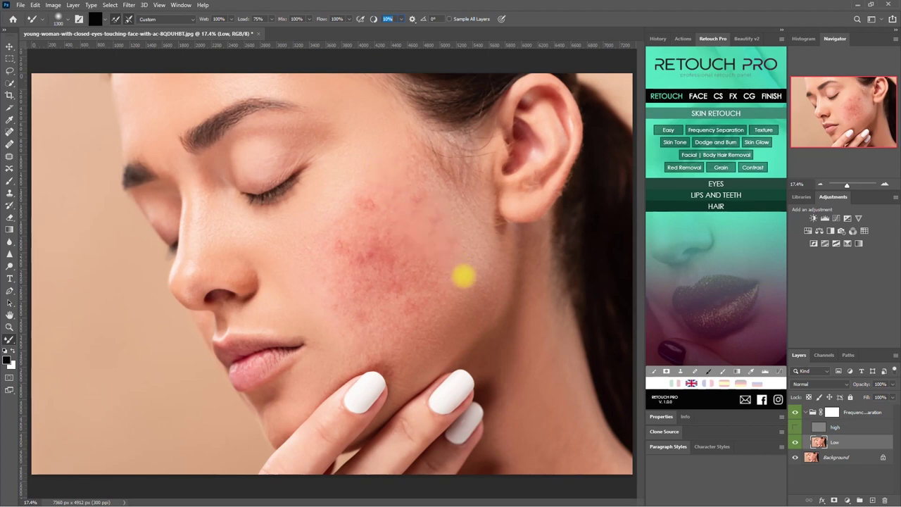
mouse_move(358, 206)
left_mouse_down()
mouse_move(410, 288)
mouse_move(322, 256)
mouse_move(387, 314)
left_mouse_up()
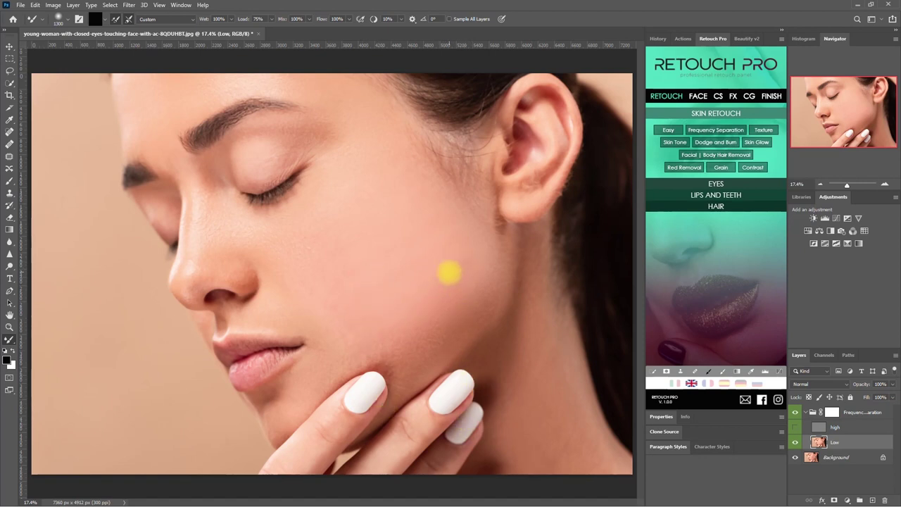
key("bracketleft")
key("bracketleft")
key("bracketleft")
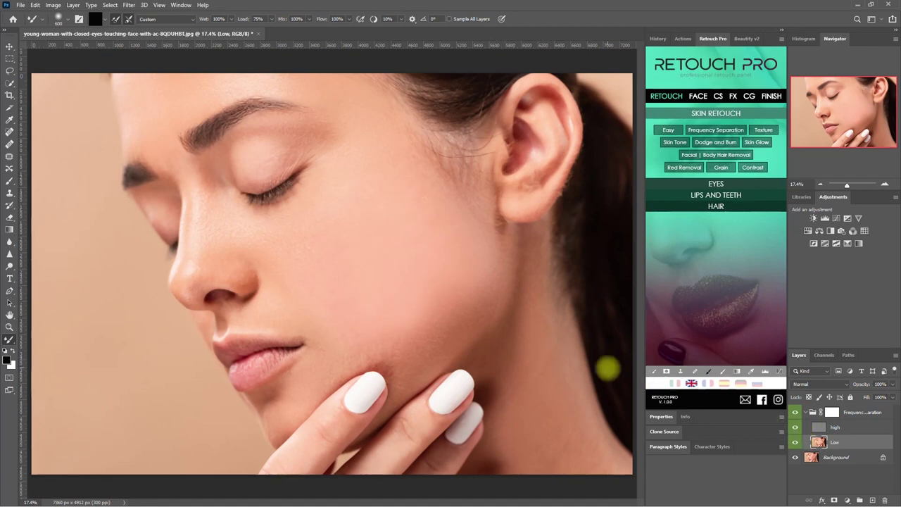
scroll(490, 320, "down", 2)
scroll(491, 320, "down", 1)
scroll(483, 317, "down", 1)
scroll(458, 318, "up", 1)
scroll(428, 318, "up", 1)
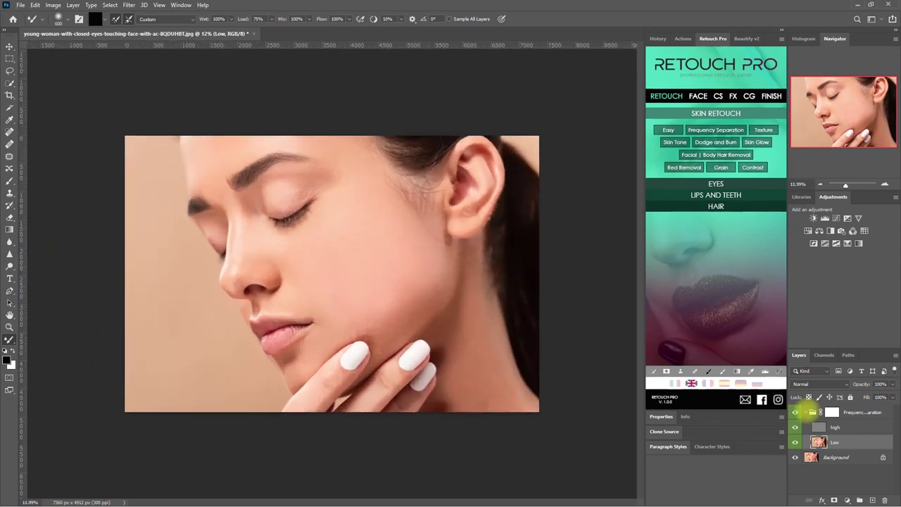
scroll(577, 377, "up", 2)
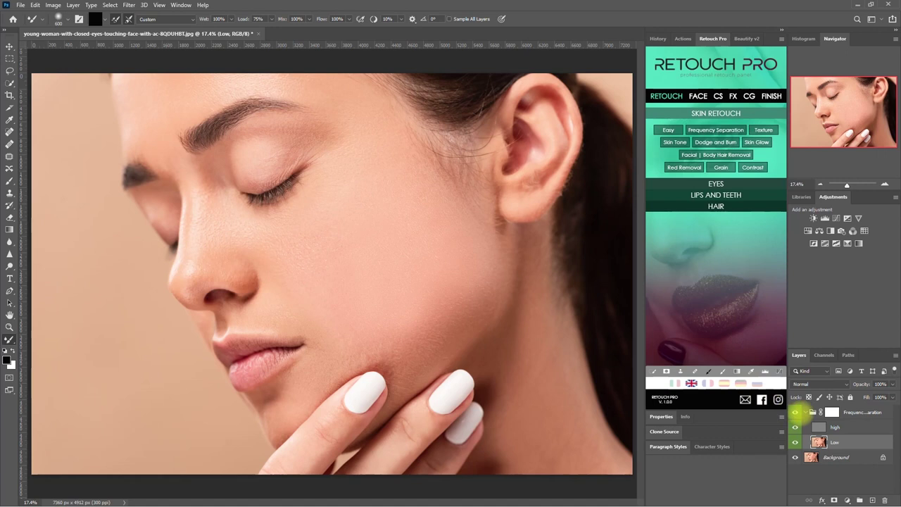
Step: Collapse the Frequency Separation group and toggle its visibility to compare with the original skin
left_click(805, 411)
left_click(796, 413)
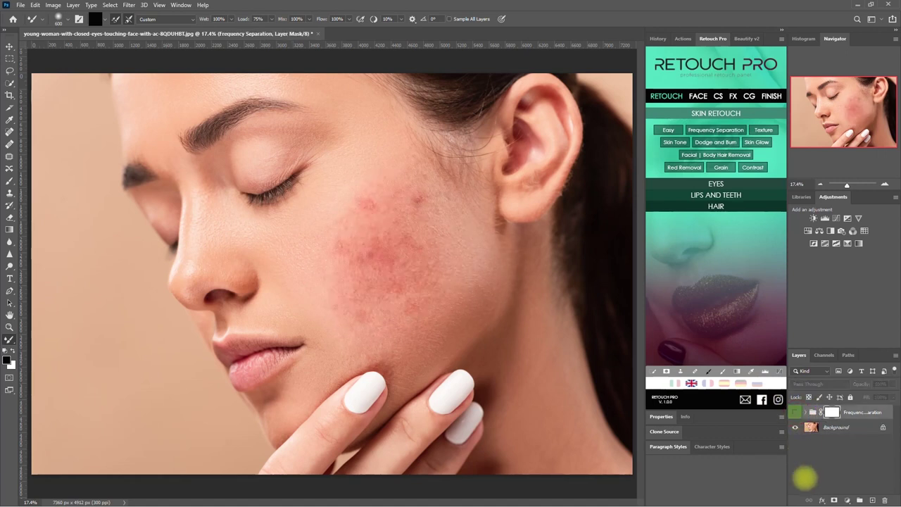
left_click(795, 413)
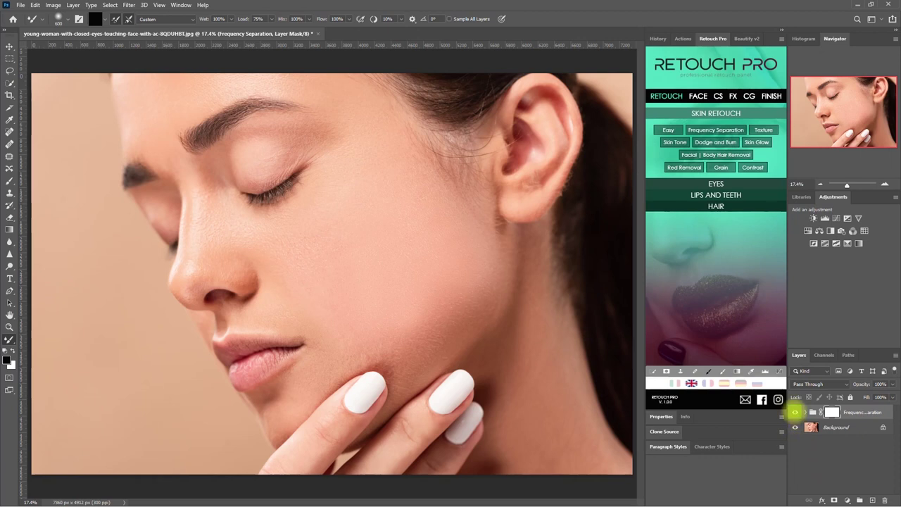
left_click(795, 412)
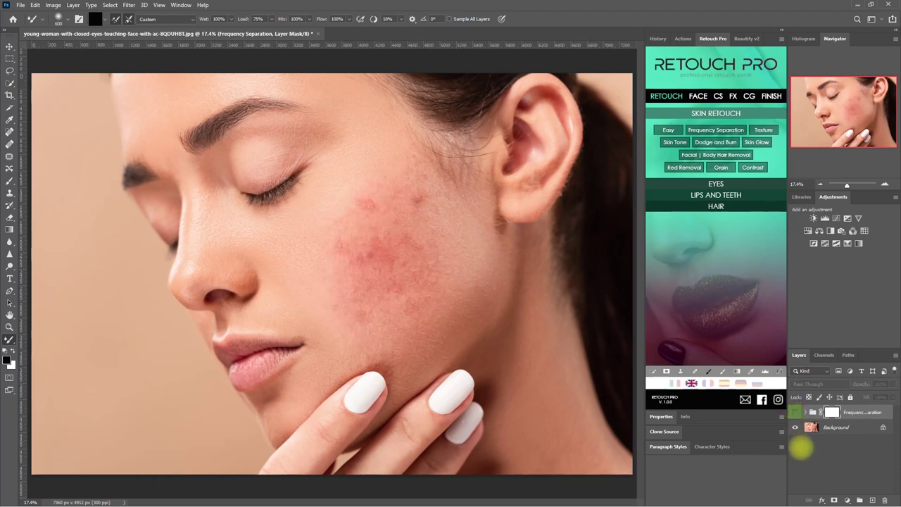
left_click(795, 412)
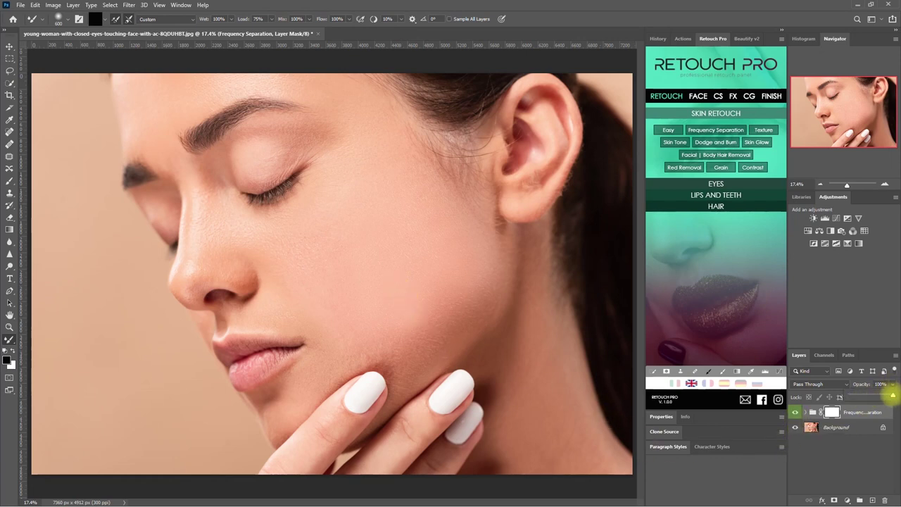
Step: Lower the group's opacity to 85%, compare the cheek, and reselect the group
mouse_move(881, 383)
left_mouse_down()
mouse_move(890, 395)
mouse_move(879, 395)
left_mouse_up()
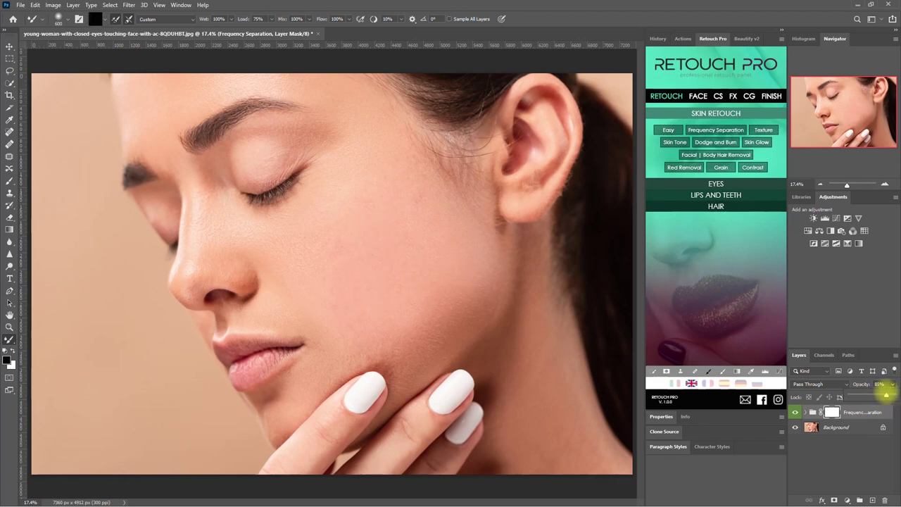
left_click(829, 454)
left_click(795, 412)
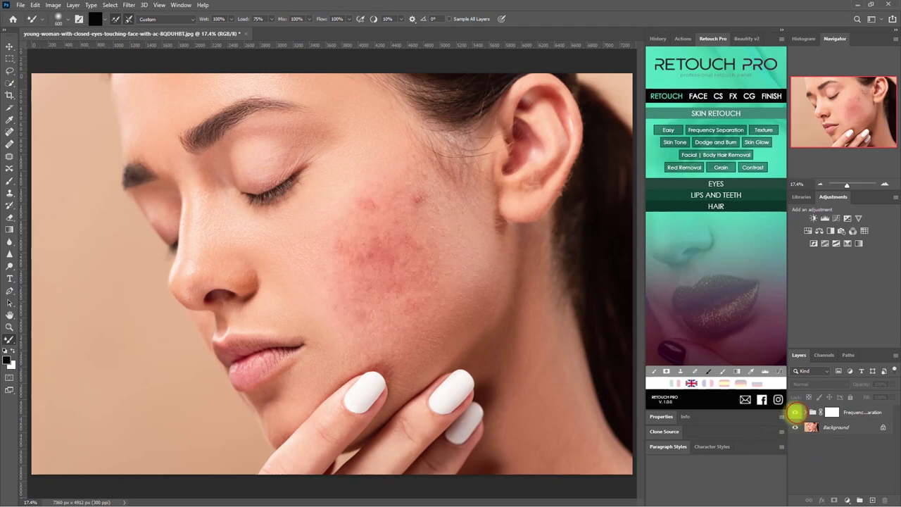
scroll(267, 347, "down", 3)
left_click(794, 412)
double_click(791, 413)
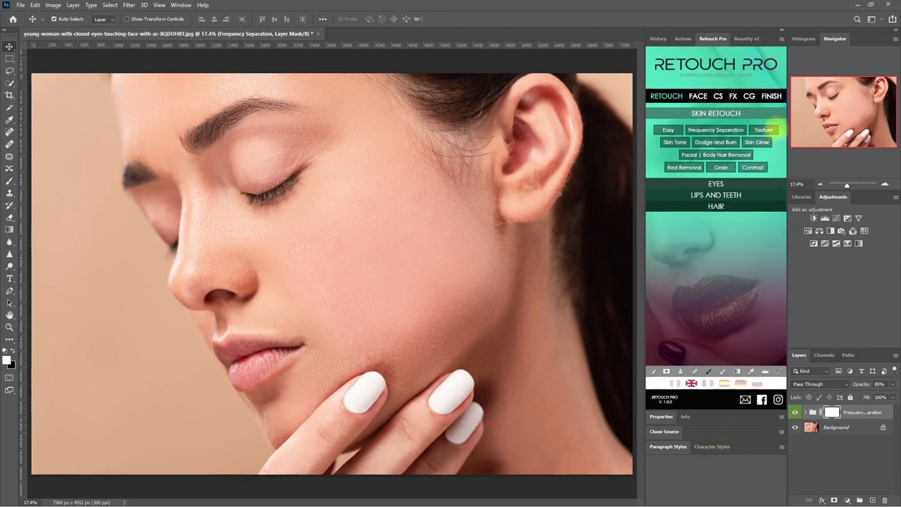
Step: Add a Skin Texture layer and brush it onto the cheek through its mask
left_click(767, 129)
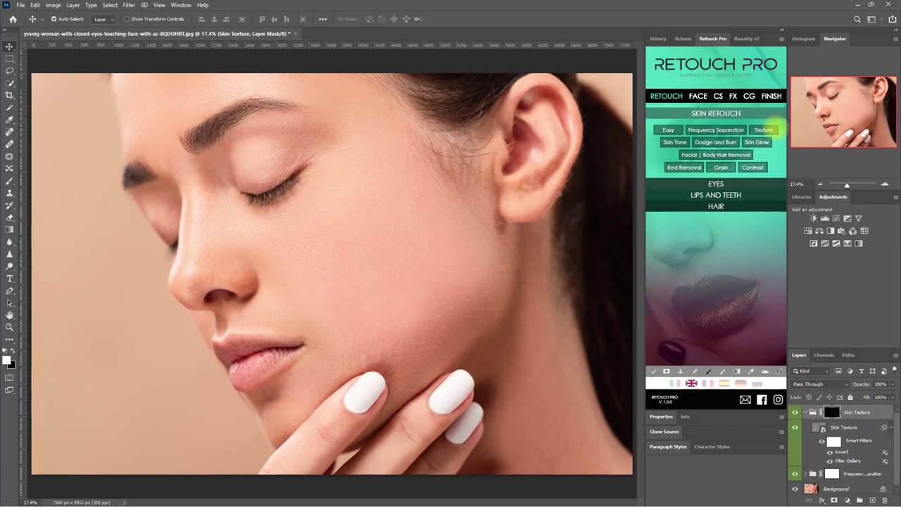
left_click(722, 371)
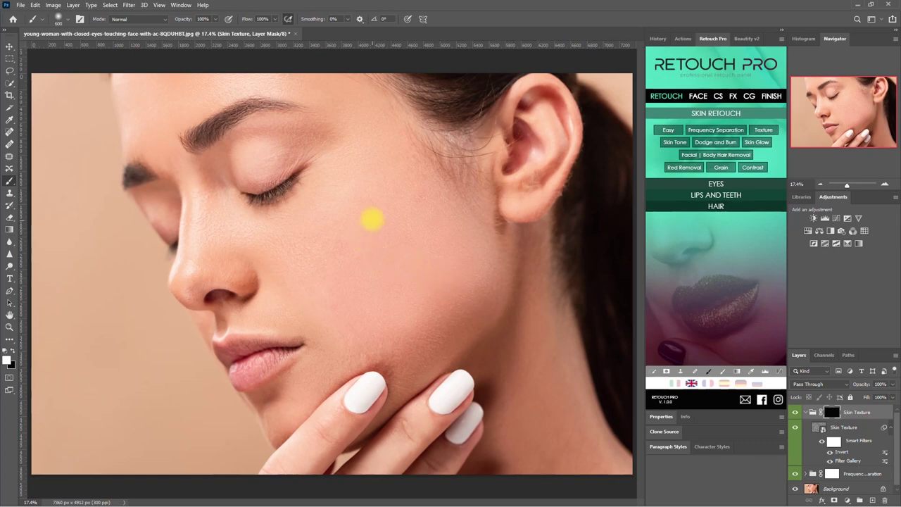
mouse_move(396, 202)
left_mouse_down()
mouse_move(464, 259)
mouse_move(352, 297)
left_mouse_up()
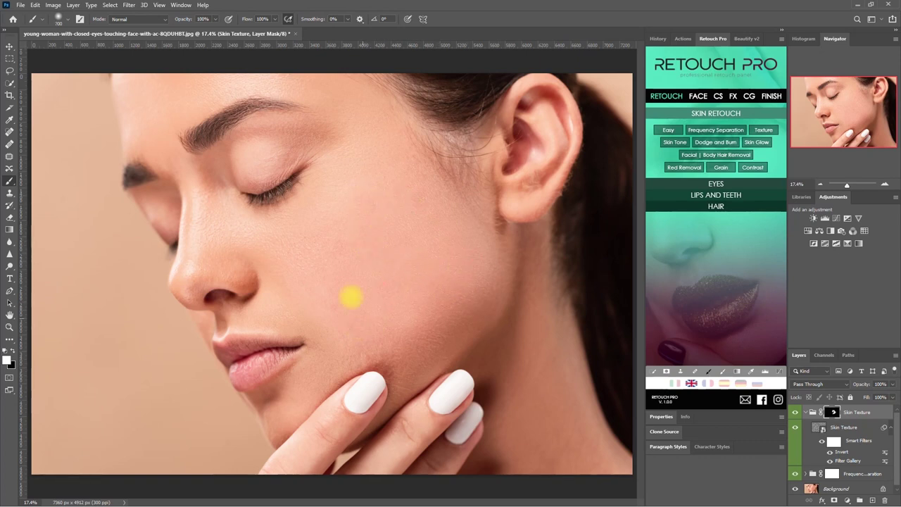
left_click(368, 328)
left_click_drag(408, 298, 425, 308)
Step: Toggle the Skin Texture and other layers to compare the texture and inspect its mask
left_click(807, 411)
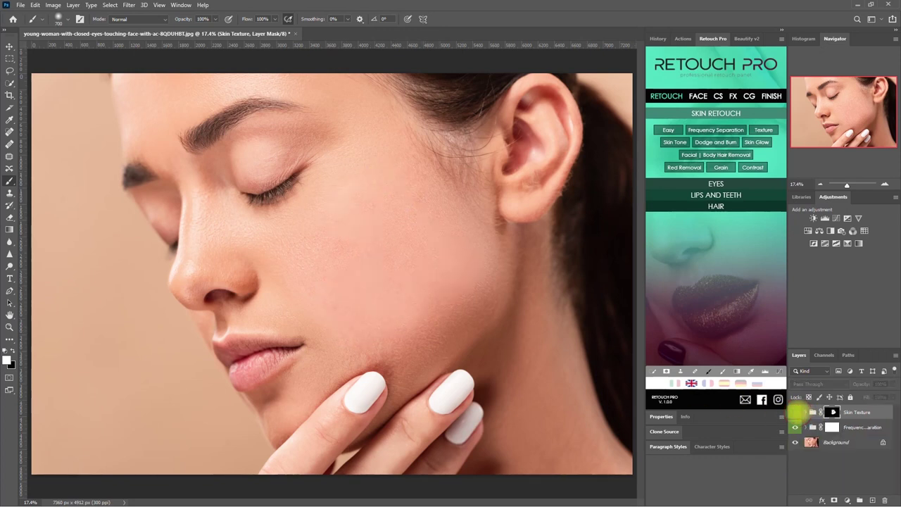
scroll(419, 273, "up", 3)
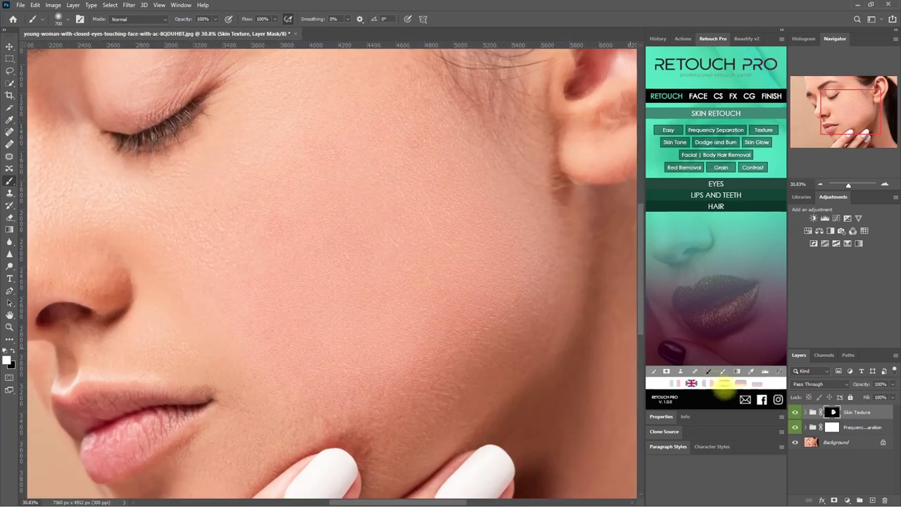
left_click(795, 412)
left_click(795, 412)
left_click(794, 411)
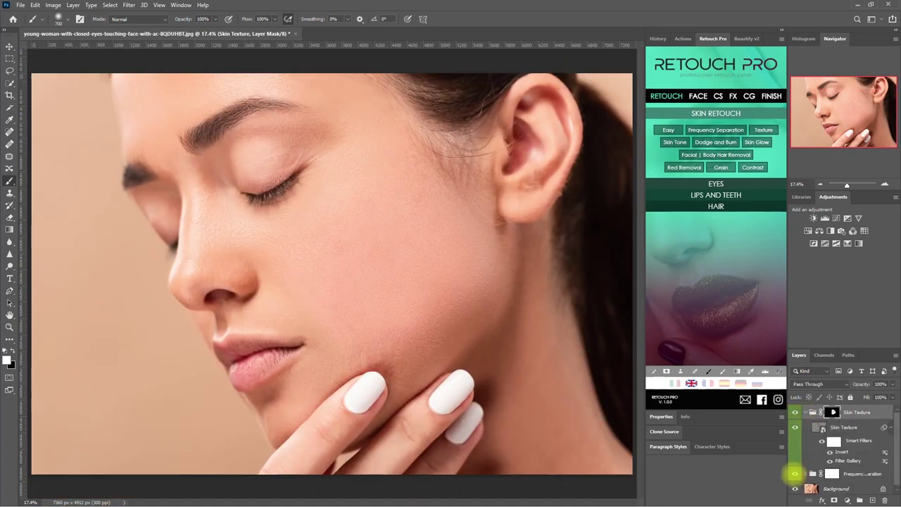
left_click(794, 473)
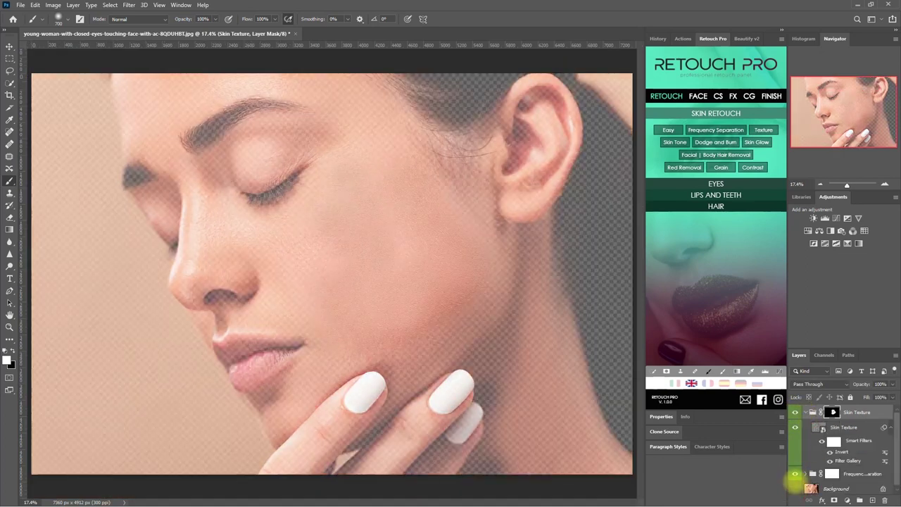
left_click(794, 487)
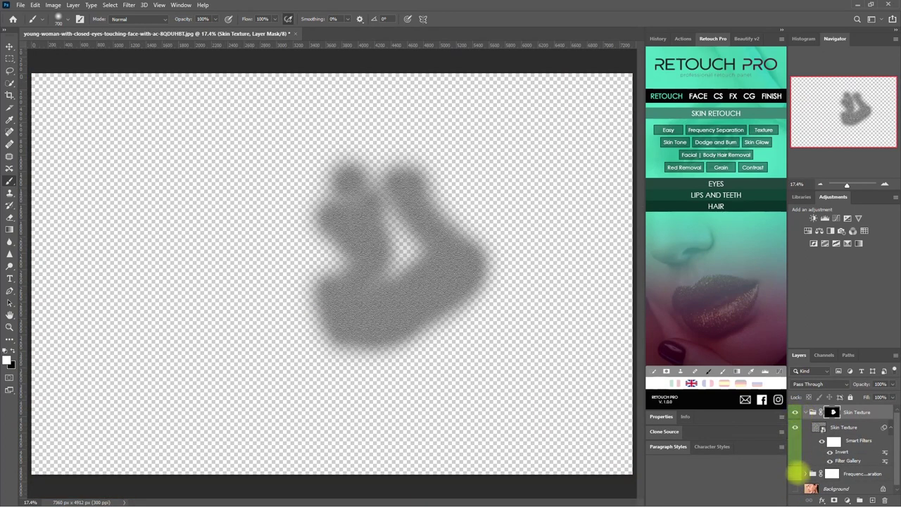
left_click(794, 474)
left_click(795, 487)
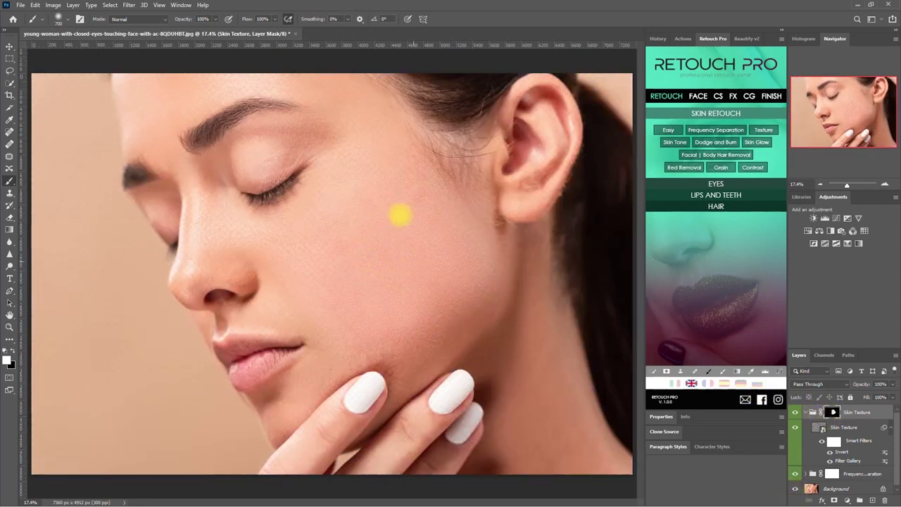
left_click(804, 412)
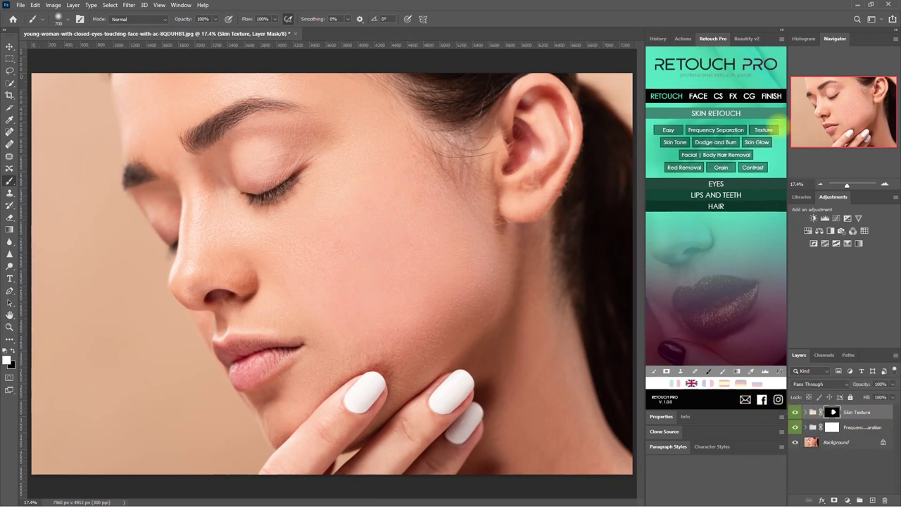
Step: Export the portrait via Save for Web as a JPEG named 'Retouch Pro'
left_click(771, 95)
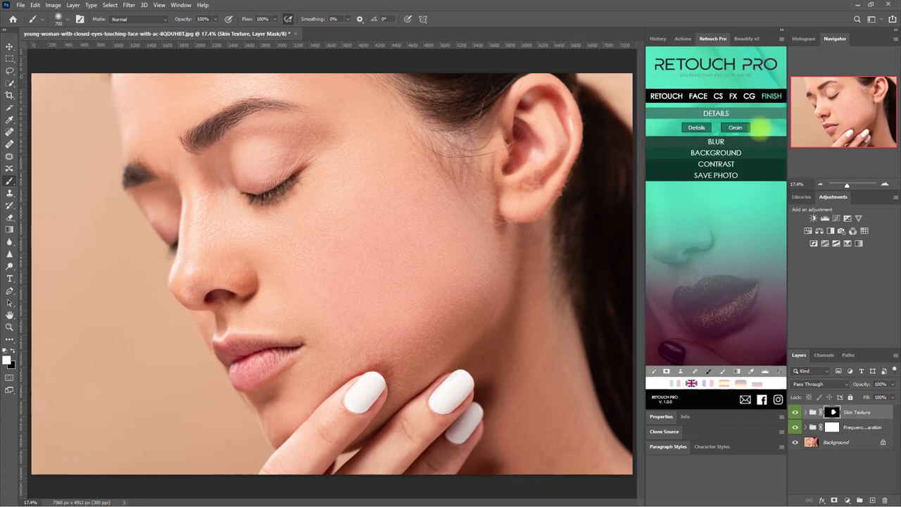
left_click(752, 175)
left_click(752, 174)
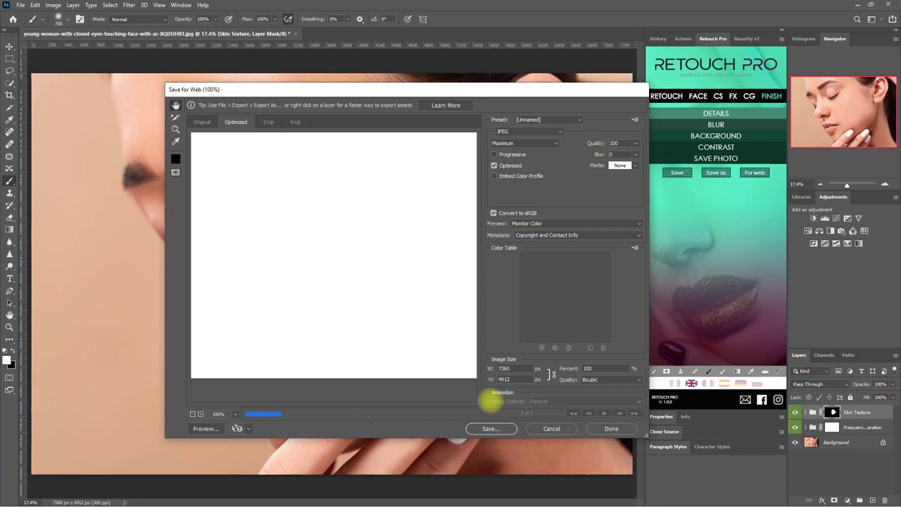
key("Return")
type("Retouch Pro")
key("Return")
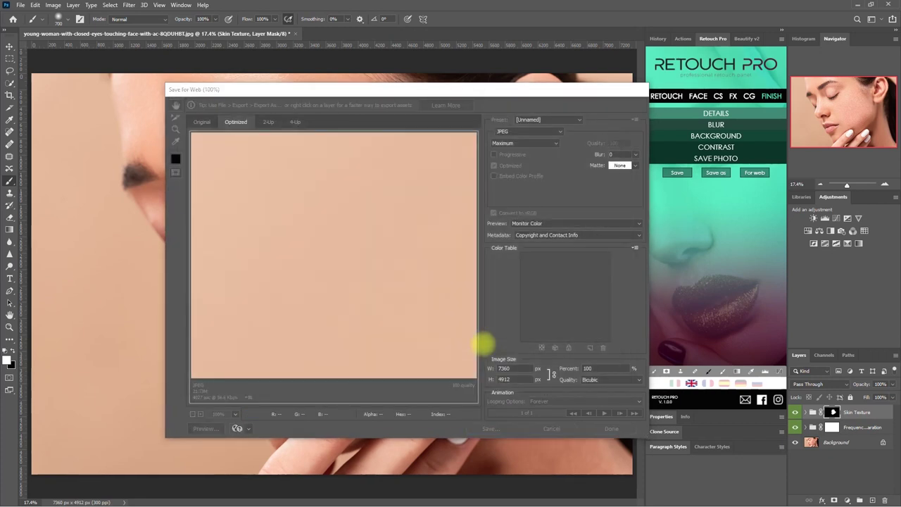
Step: Group both retouch layers into Group 1 with Ctrl+G and toggle it for before/after
key("v")
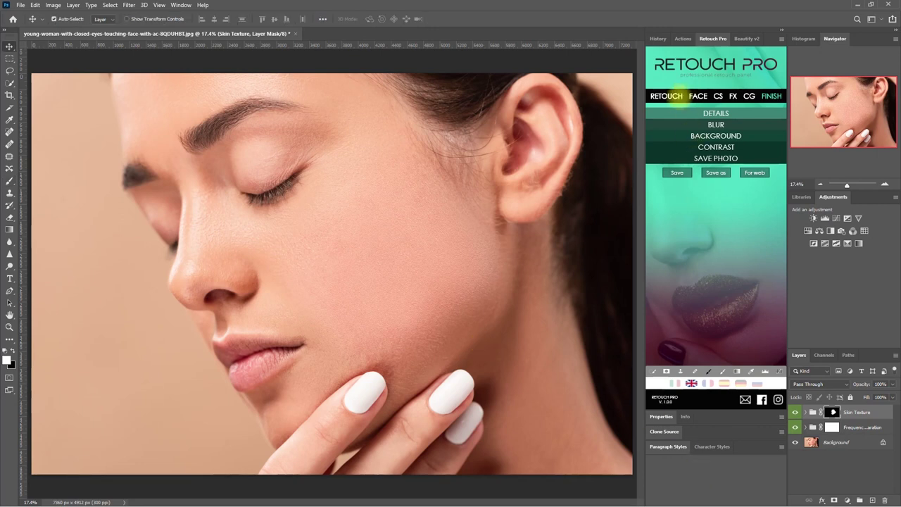
left_click(674, 96)
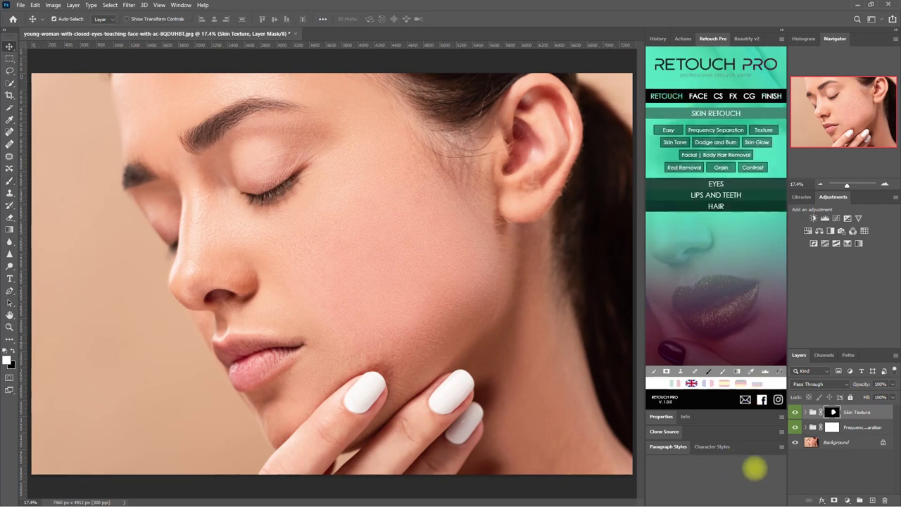
left_click(865, 426, "shift")
key("ctrl+g")
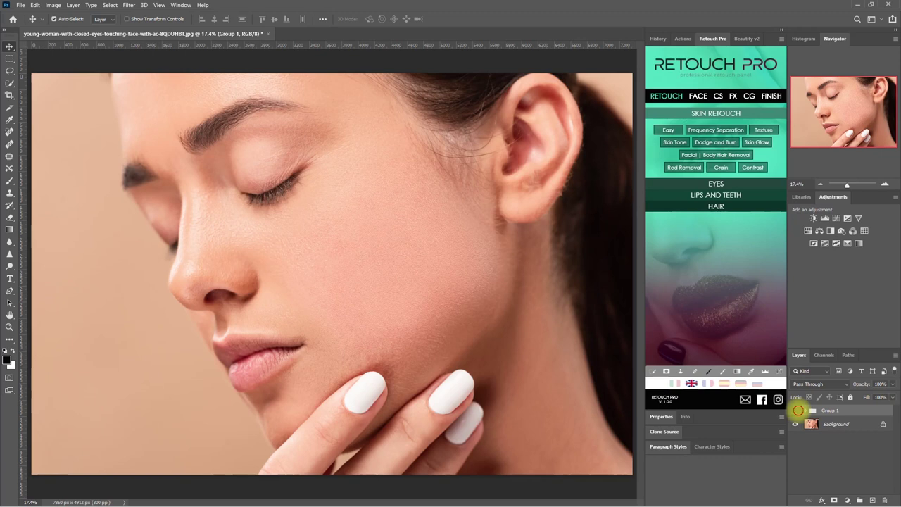
left_click(795, 410)
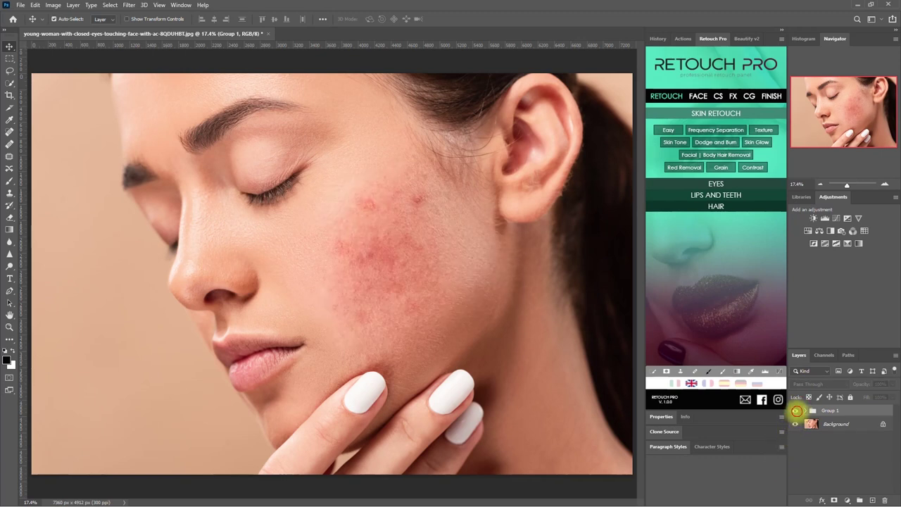
left_click(795, 410)
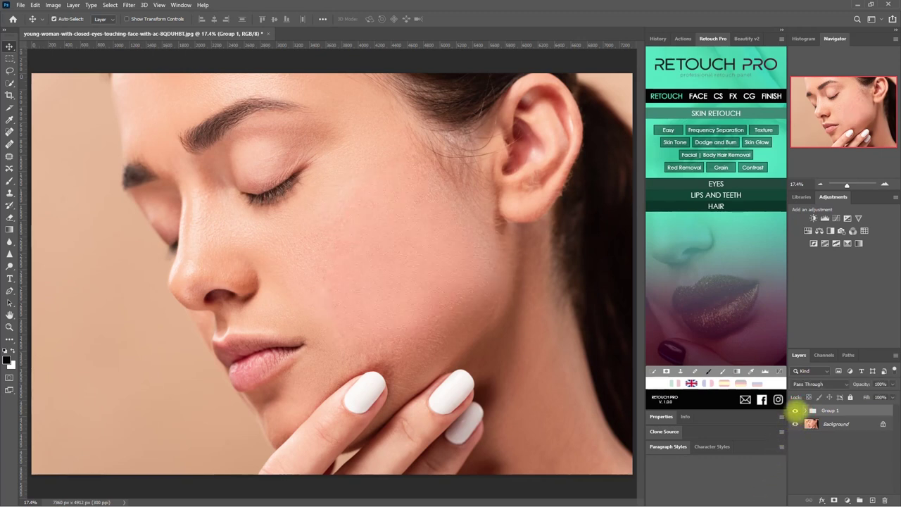
left_click(795, 410)
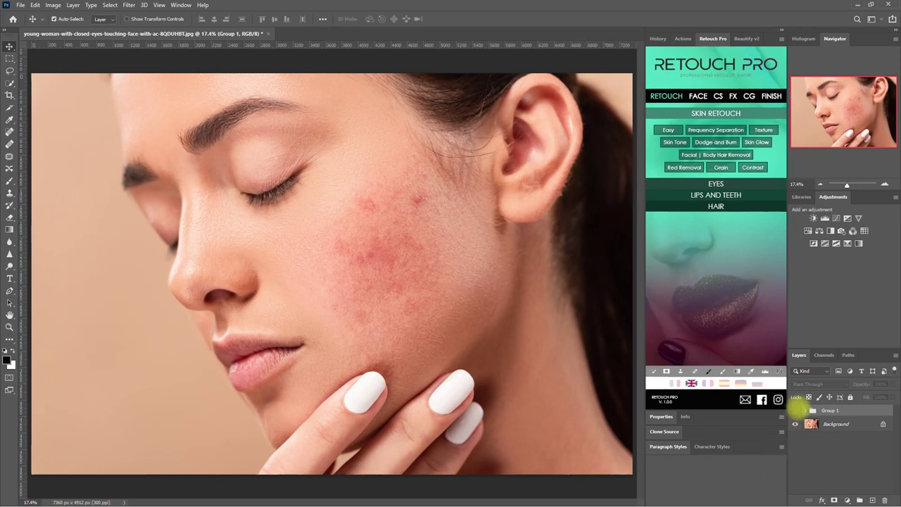
left_click(795, 410)
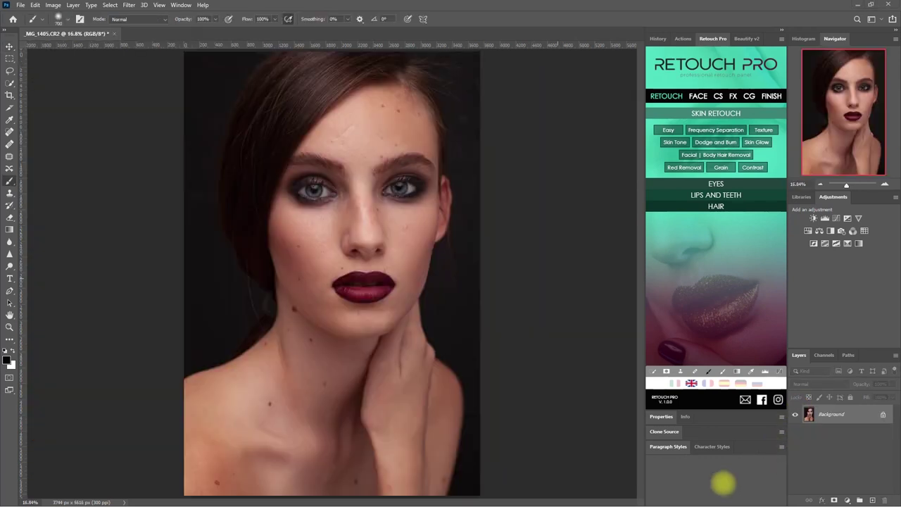
Step: Duplicate the new portrait's Background layer into Layer 1
key("v")
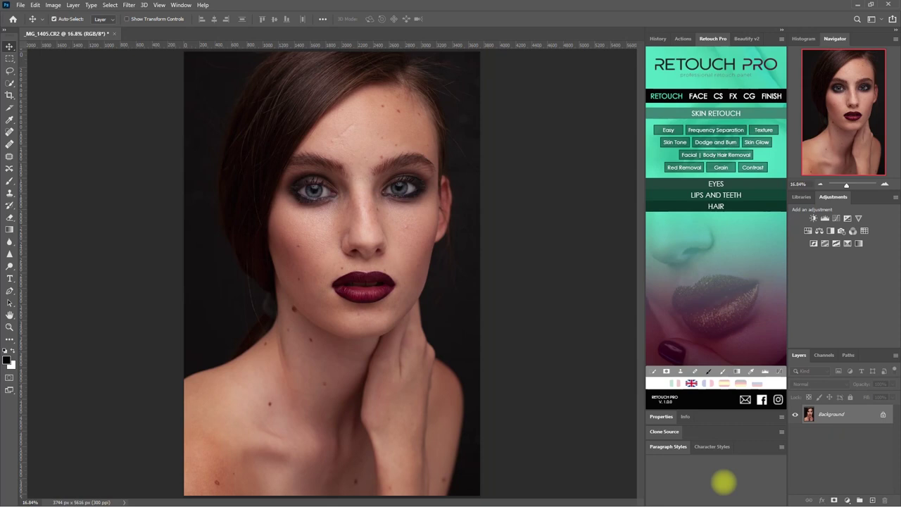
left_click(828, 470)
key("ctrl+j")
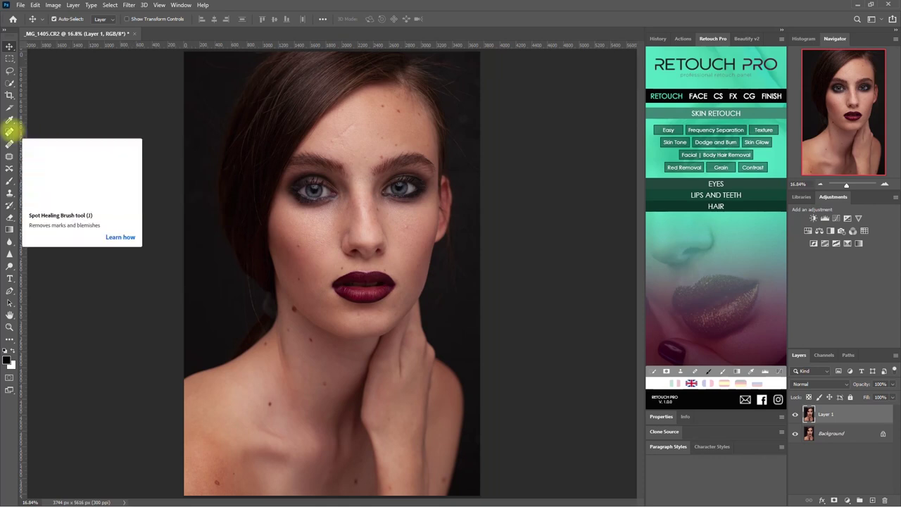
Step: Spot-heal the moles on the neck, chest and forehead with a roughly 40 px brush
left_click(11, 132)
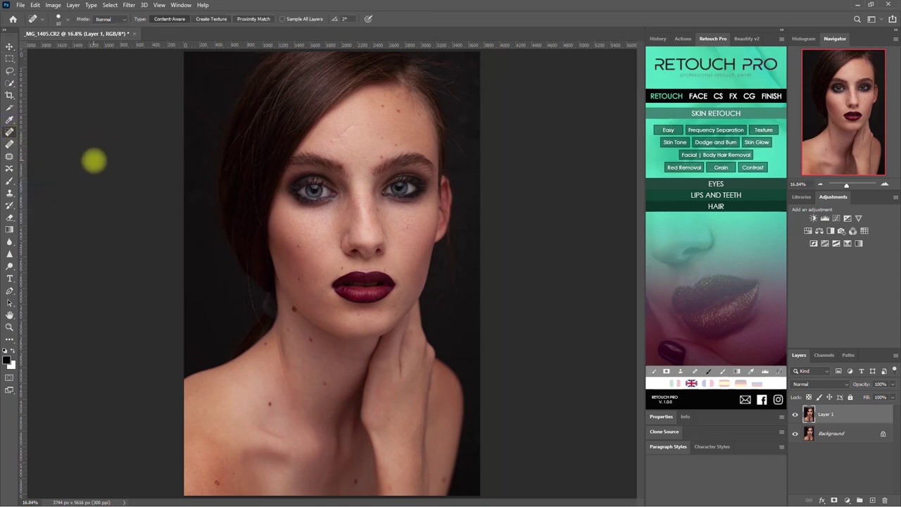
key("bracketright")
key("bracketright")
key("bracketright")
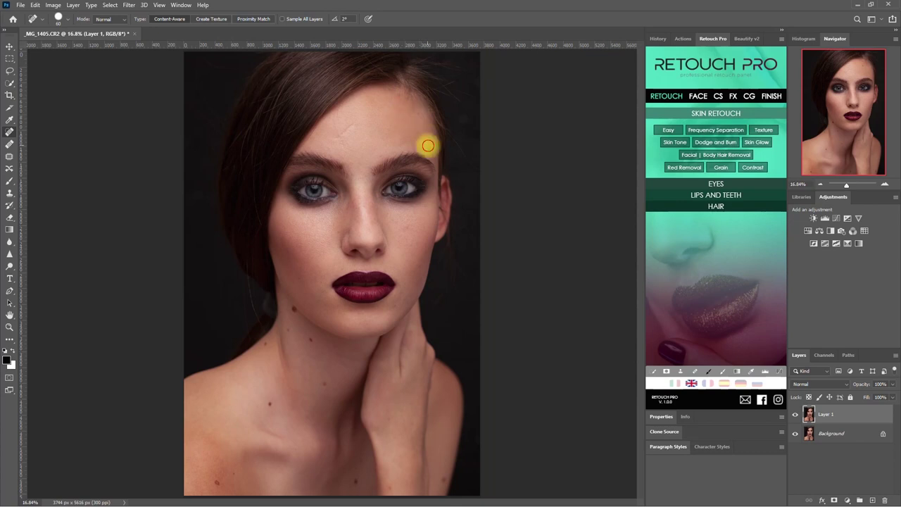
left_click(268, 402)
left_click(216, 480)
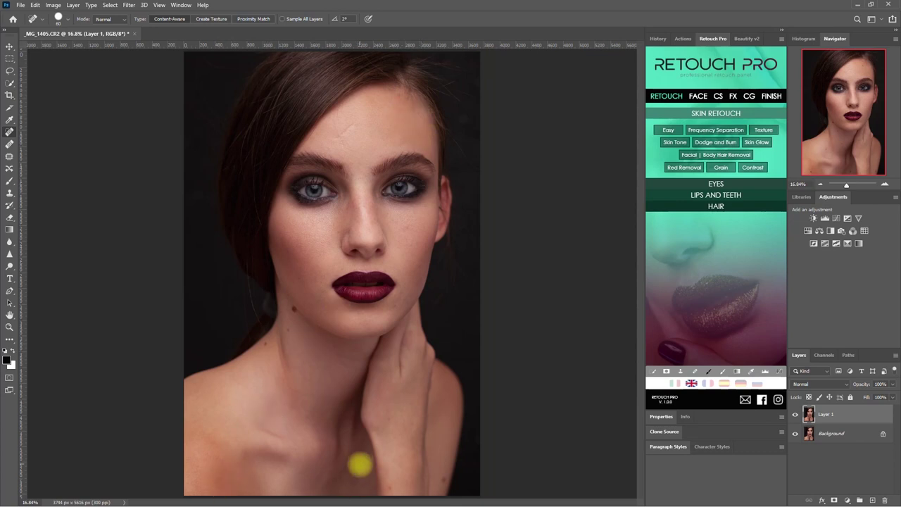
left_click(292, 308)
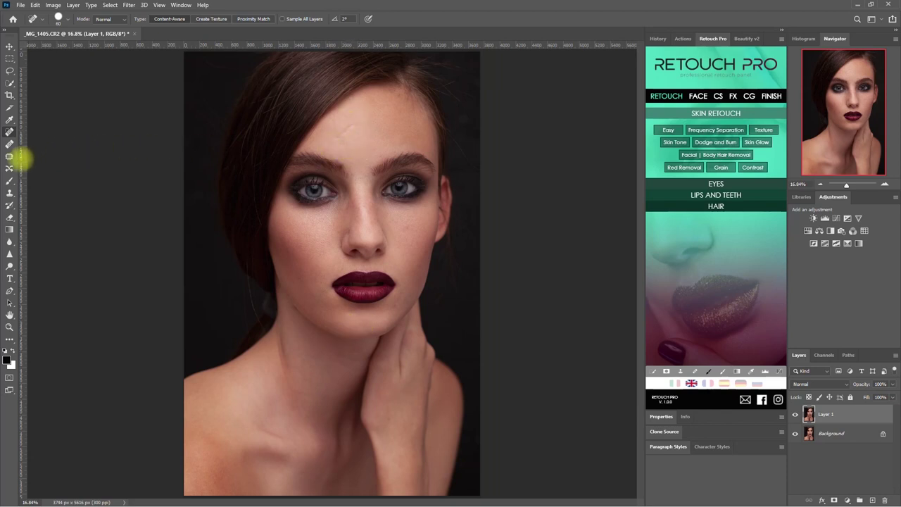
left_click(9, 156)
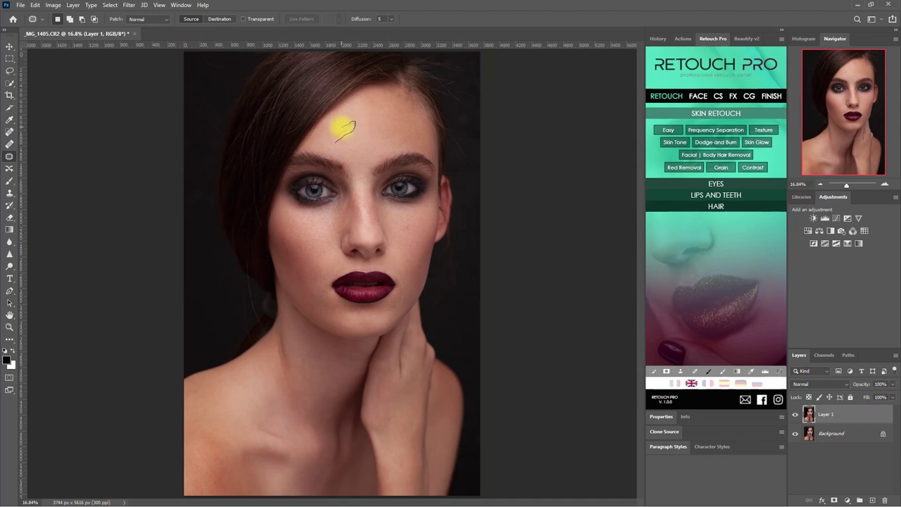
Step: Patch the forehead blemish, compare Layer 1 with the original, and apply Easy smoothing
left_click_drag(334, 141, 335, 140)
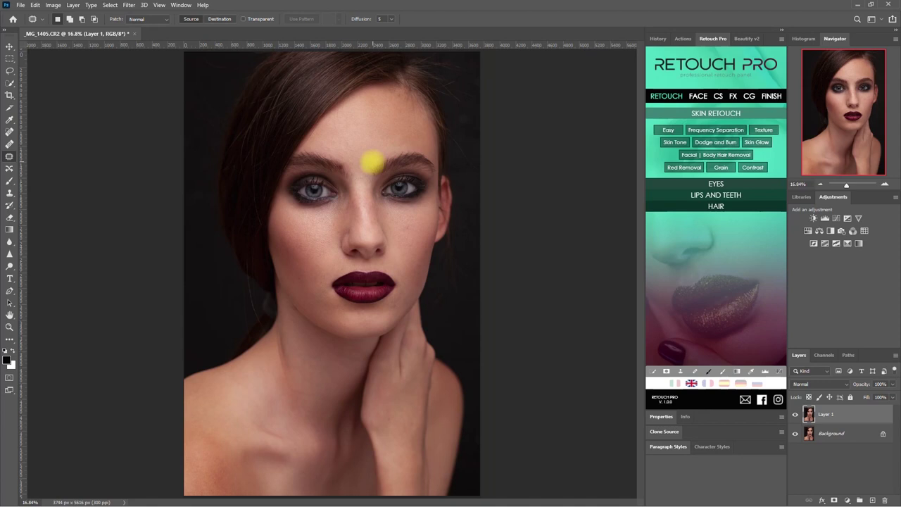
key("v")
left_click(794, 413)
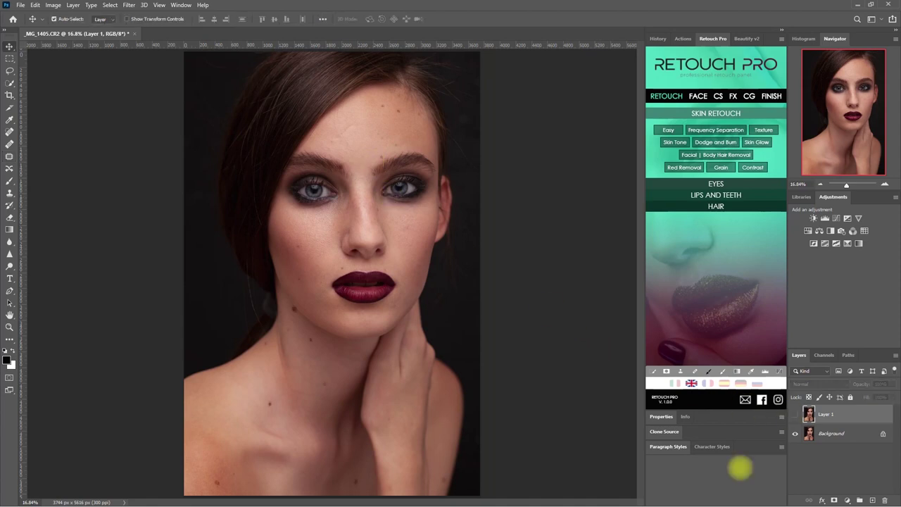
left_click(794, 414)
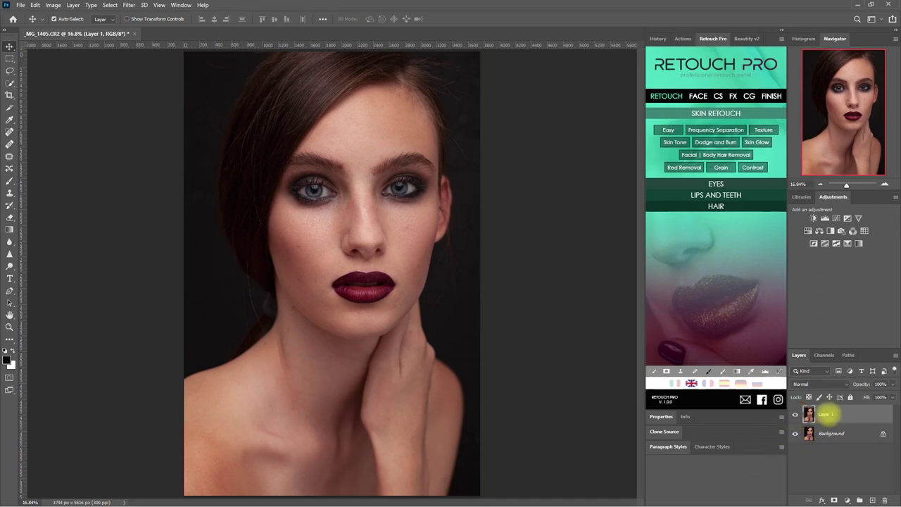
left_click(674, 142)
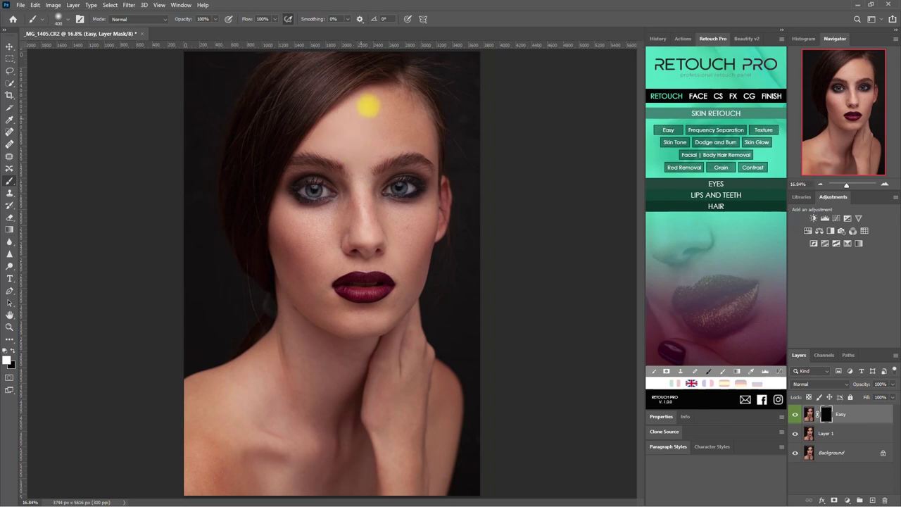
Step: Paint Easy smoothing over cheeks, eyes, shoulders, hand and neck, then hide it to compare
key("bracketleft")
key("bracketleft")
key("bracketleft")
mouse_move(372, 142)
left_mouse_down()
mouse_move(413, 279)
mouse_move(328, 248)
left_mouse_up()
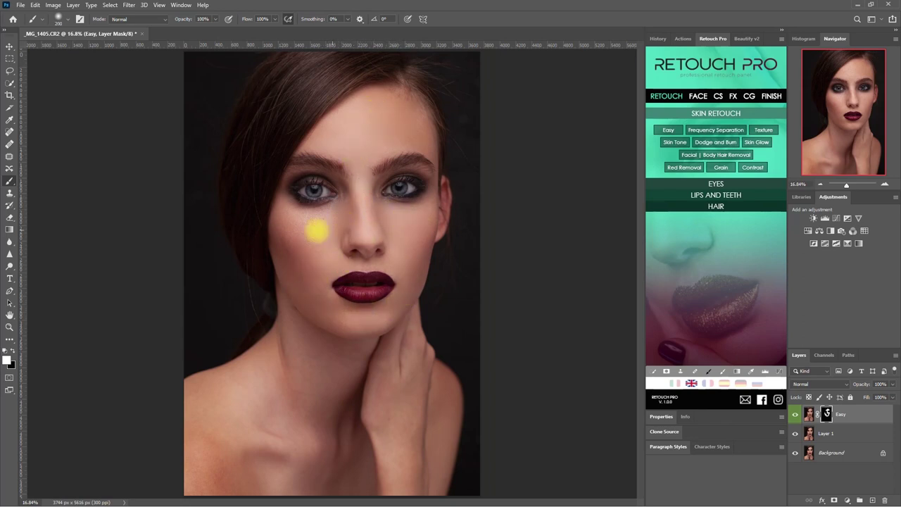
key("bracketleft")
key("bracketleft")
key("bracketleft")
key("bracketright")
key("bracketright")
key("bracketright")
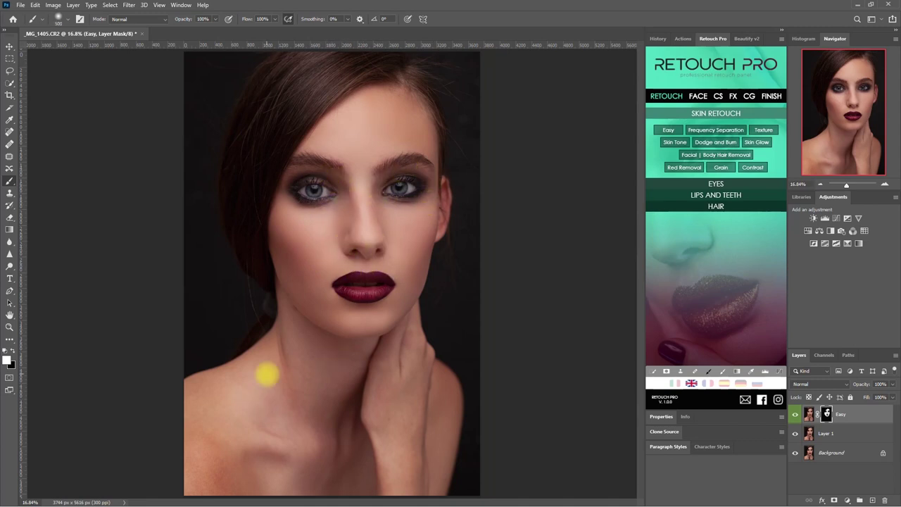
key("bracketleft")
key("bracketleft")
key("bracketleft")
key("bracketright")
key("bracketright")
key("bracketright")
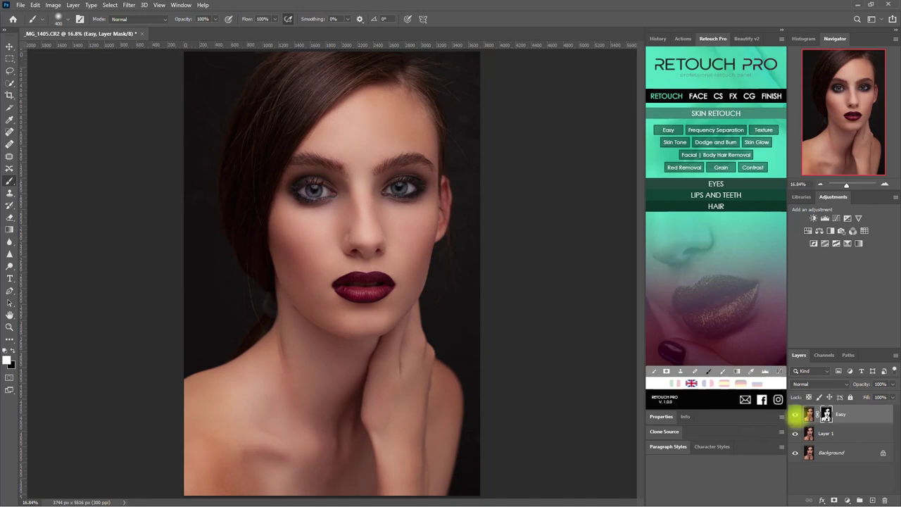
left_click(794, 414)
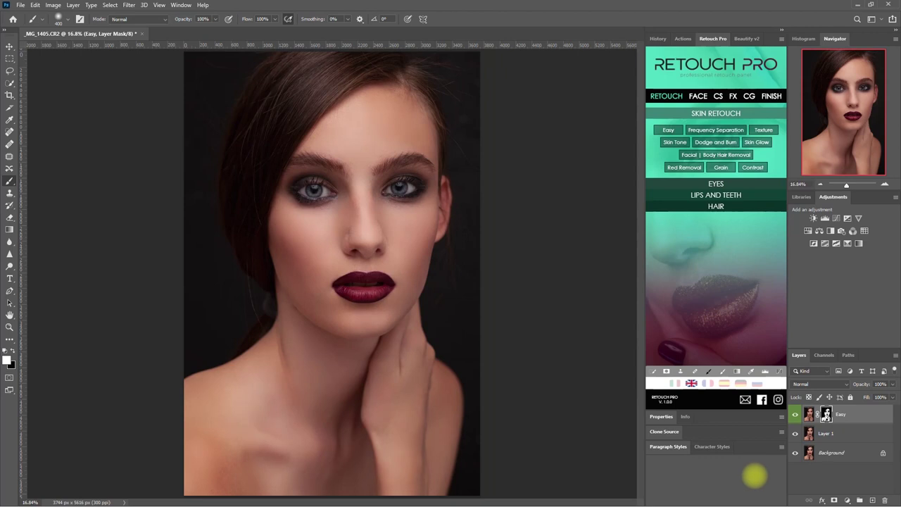
Step: Zoom in and toggle the Easy smoothing on and off to compare close up
left_click(795, 414)
scroll(402, 220, "up", 3)
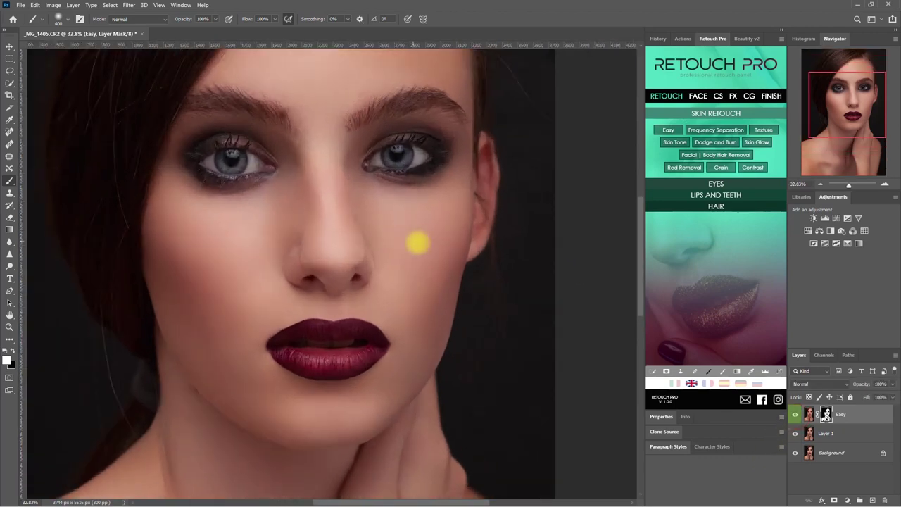
left_click(795, 415)
left_click(795, 414)
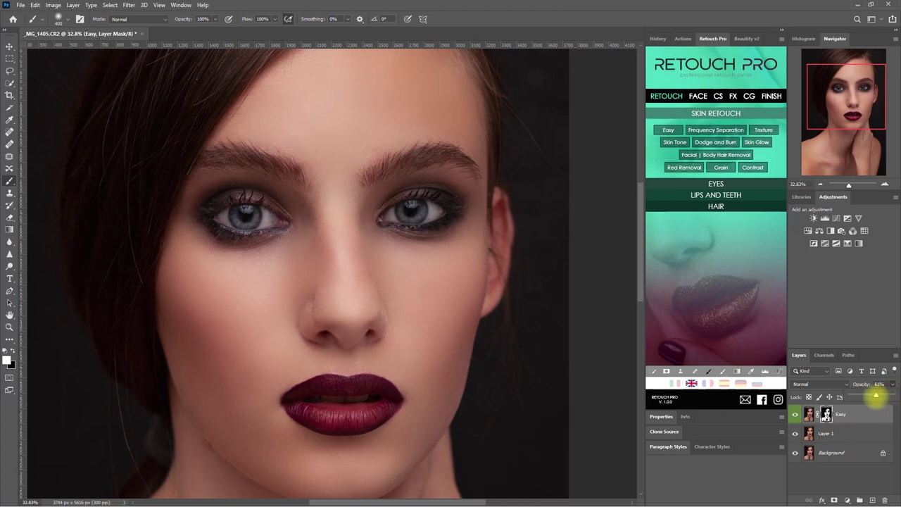
left_click(795, 415)
left_click(794, 415)
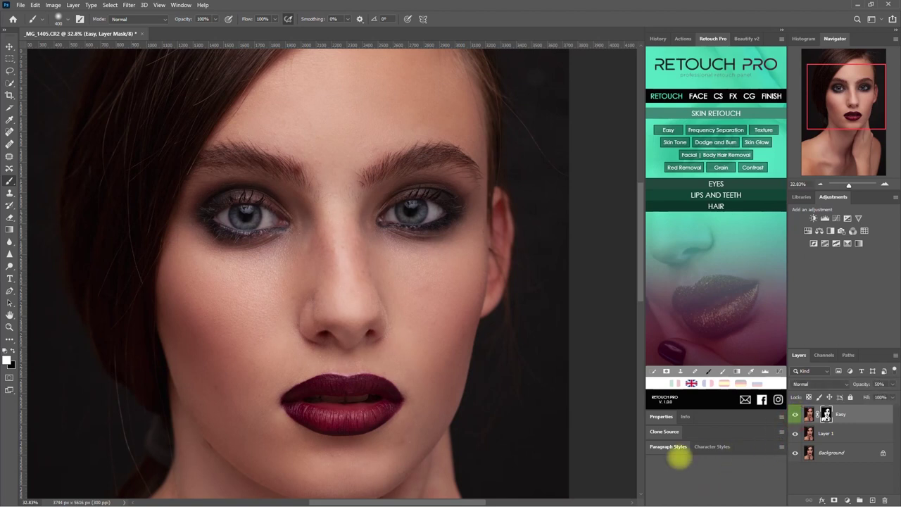
Step: Fit the portrait on screen, hide the Easy layer and make Layer 1 active
key("ctrl+0")
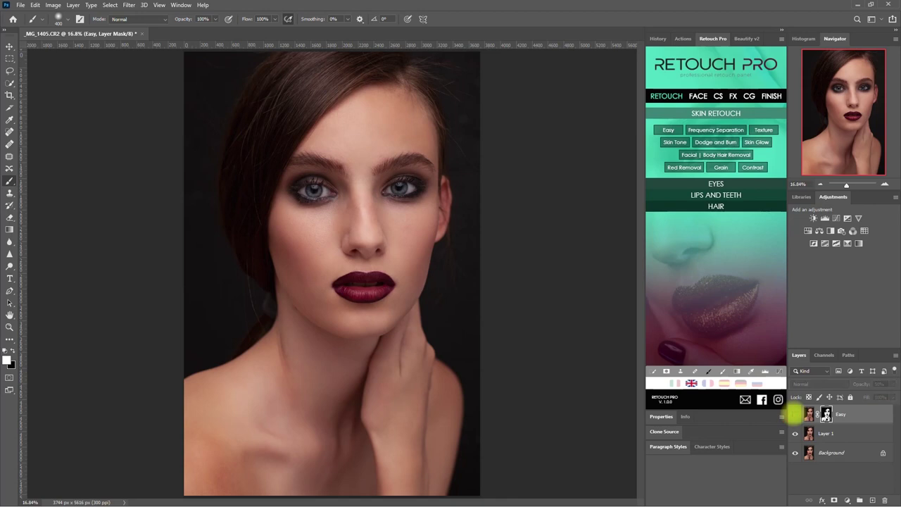
left_click(794, 414)
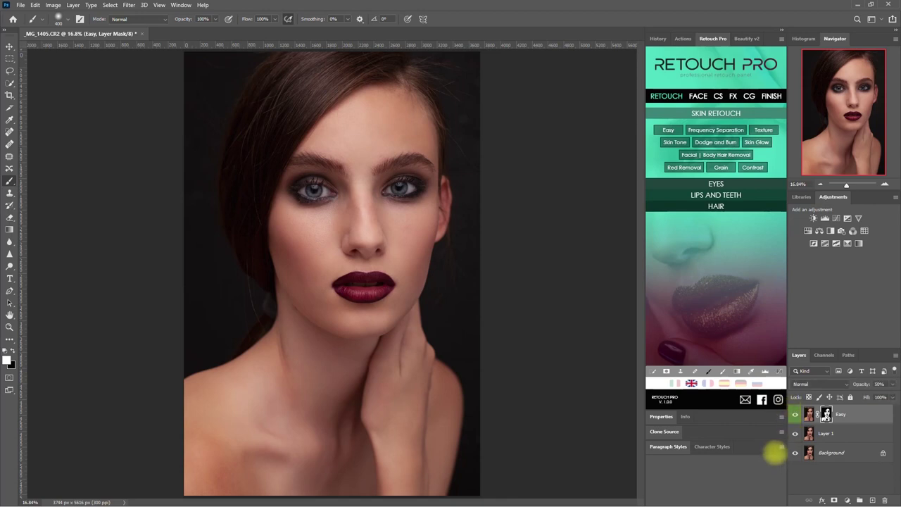
left_click(794, 414)
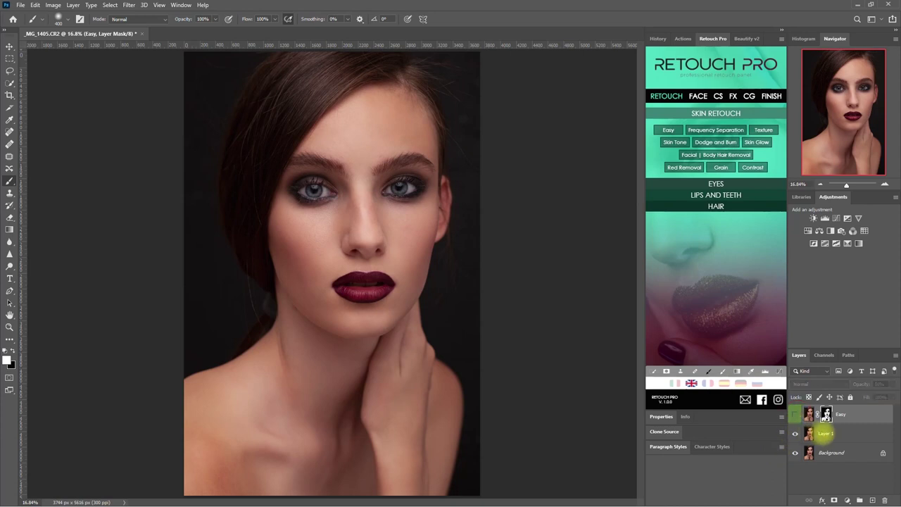
left_click(846, 433)
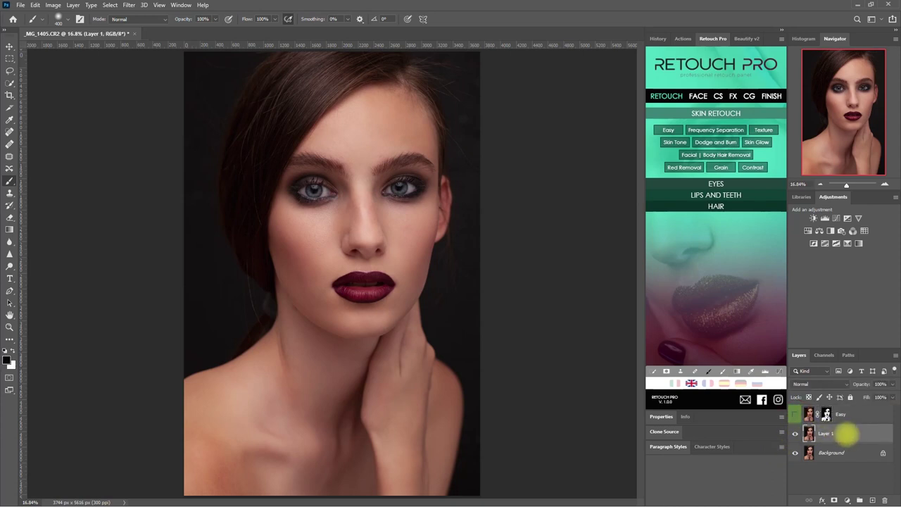
Step: Add a Frequency Separation group, hide its high layer and select the Low layer
left_click(729, 131)
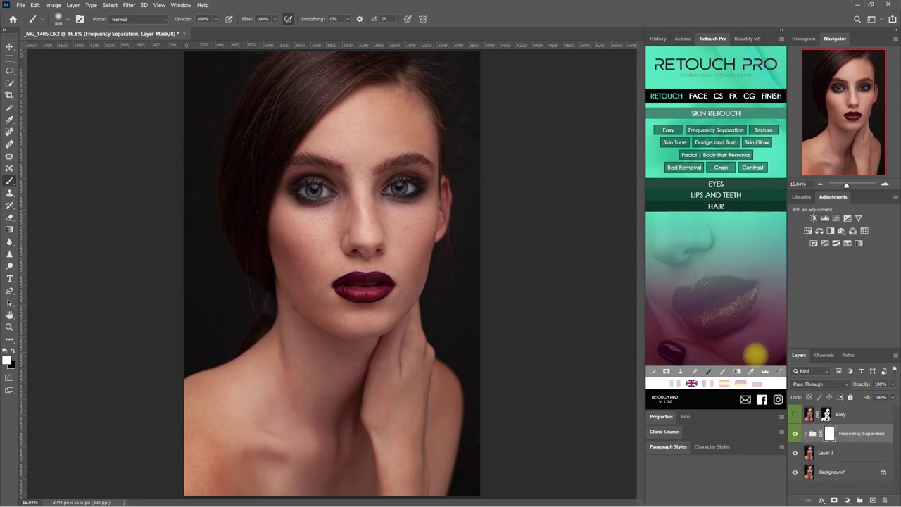
left_click(816, 488)
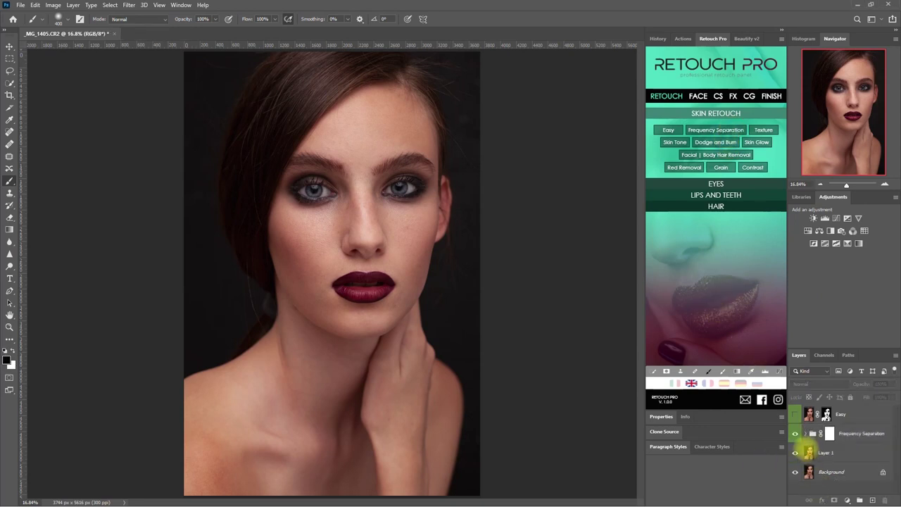
left_click(805, 433)
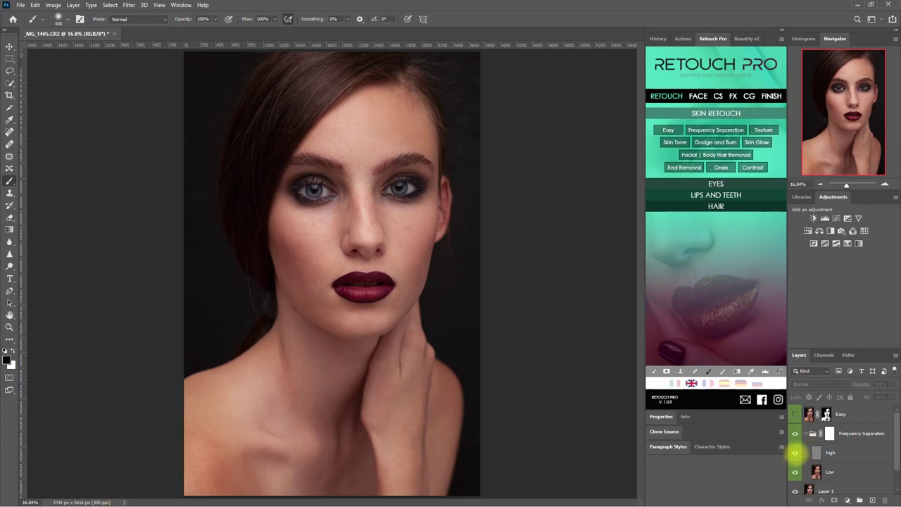
left_click(795, 452)
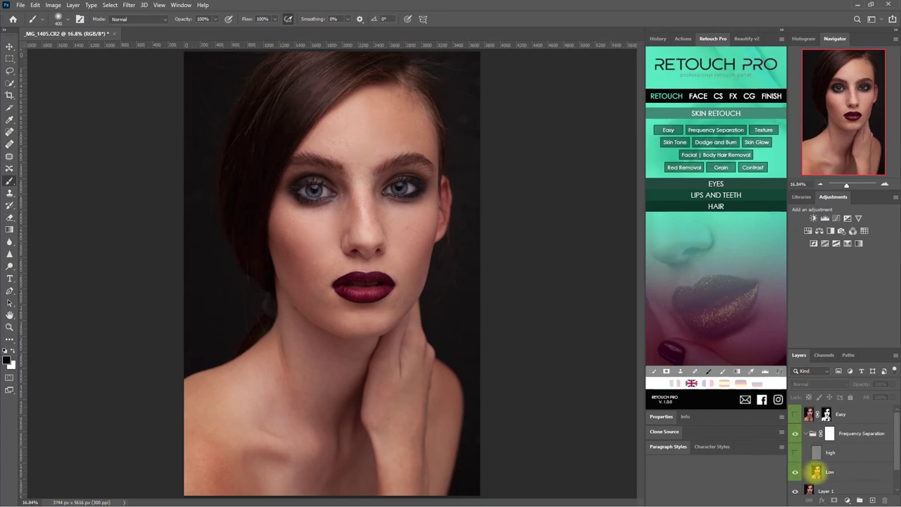
left_click(816, 471)
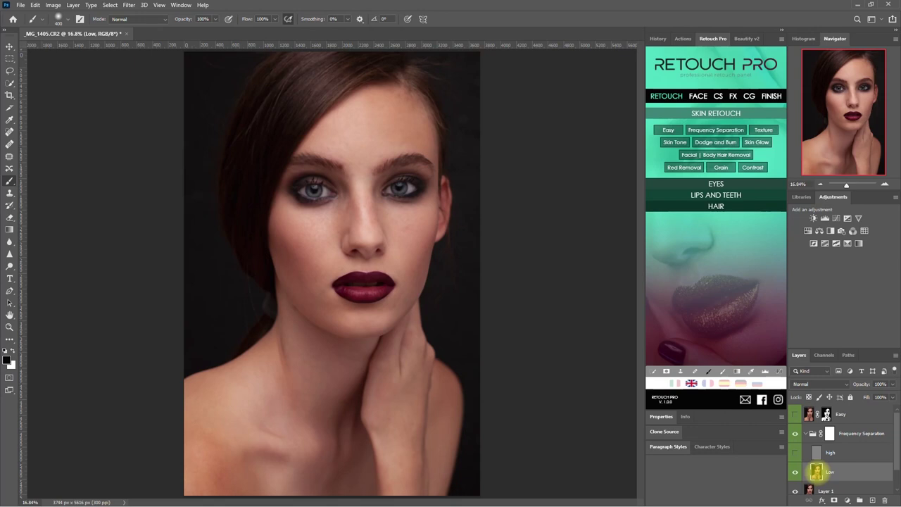
Step: Blend the skin tones on the Low layer with the Mixer Brush, including the left cheek
left_click(10, 339)
left_click(63, 394)
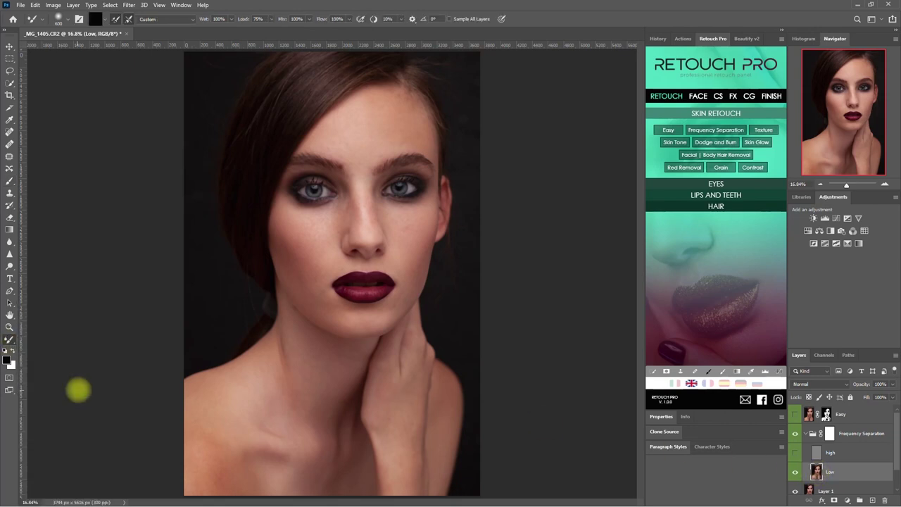
scroll(420, 266, "up", 3)
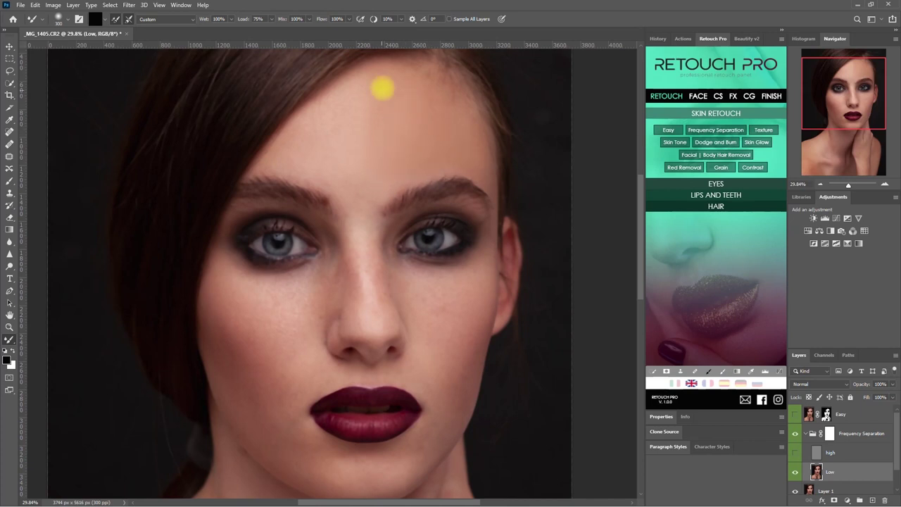
left_click_drag(467, 291, 395, 474)
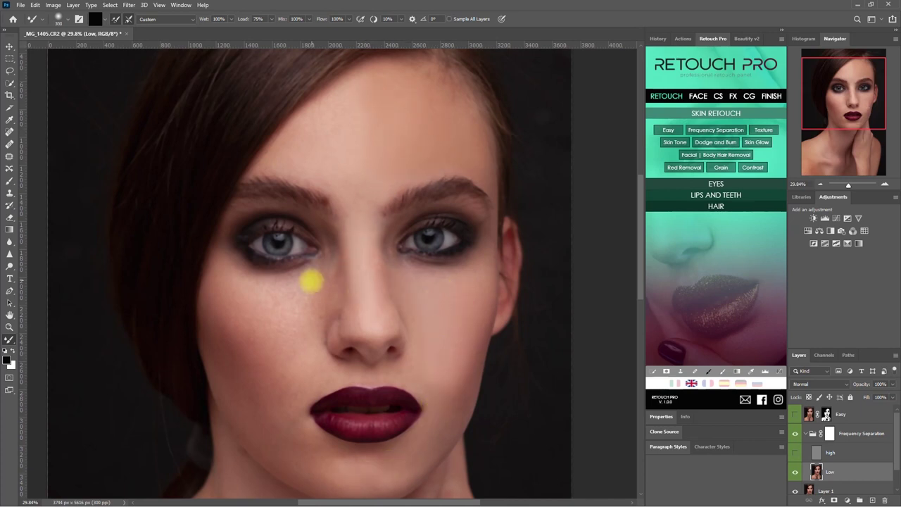
mouse_move(310, 299)
left_mouse_down()
mouse_move(297, 310)
mouse_move(294, 343)
left_mouse_up()
key("bracketleft")
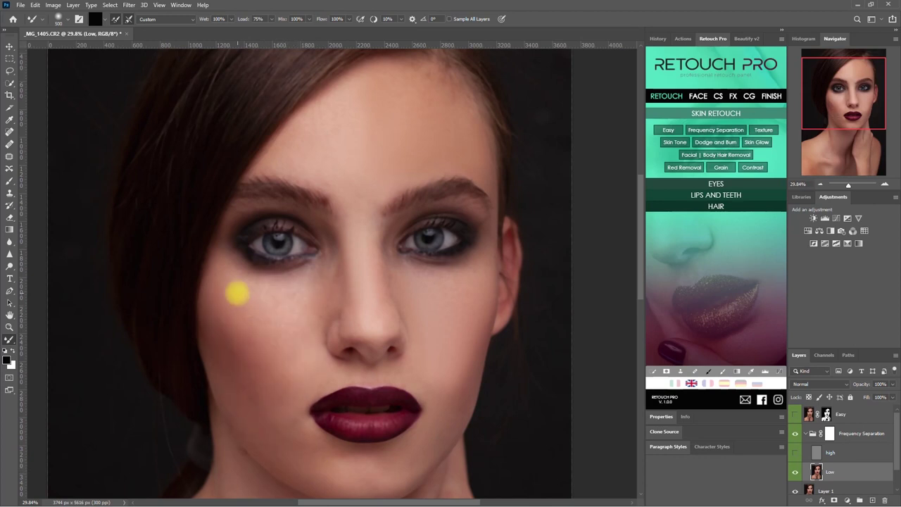
key("bracketleft")
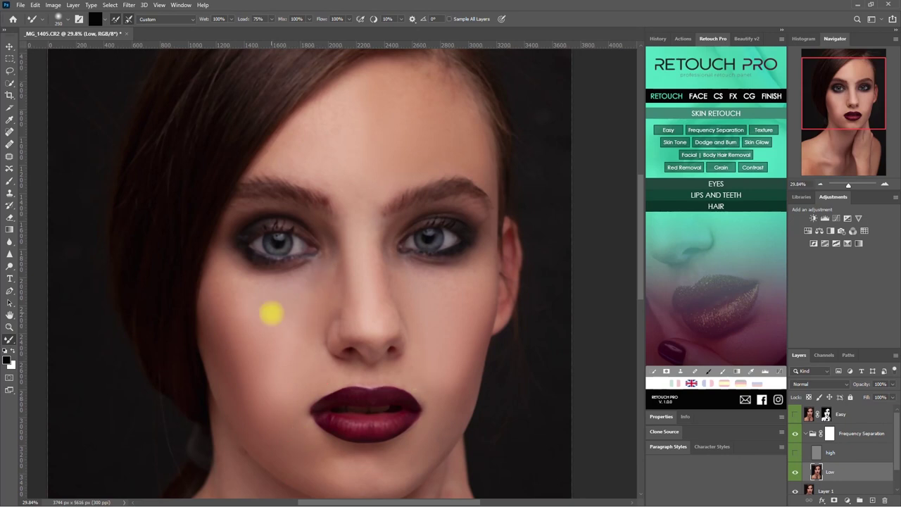
key("bracketleft")
key("bracketleft")
key("bracketleft")
key("bracketleft")
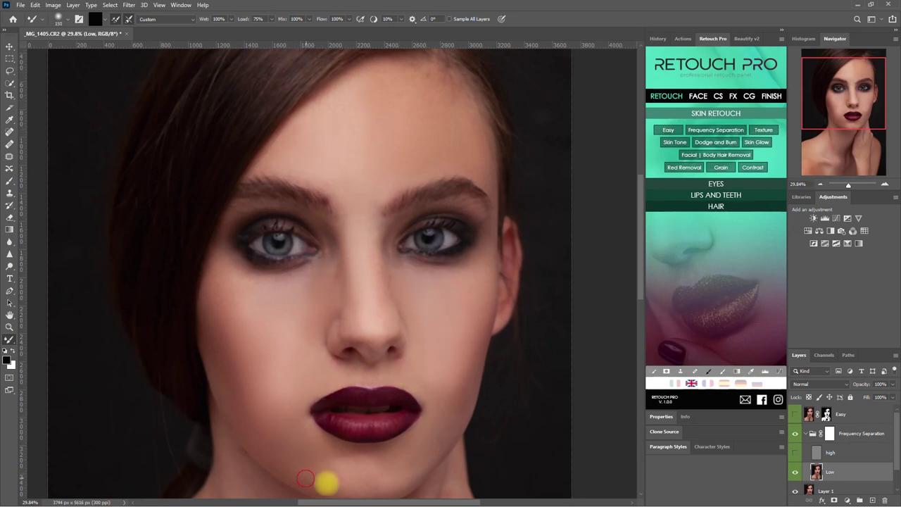
Step: Show the high detail layer again and collapse the Frequency Separation group
scroll(322, 478, "down", 1)
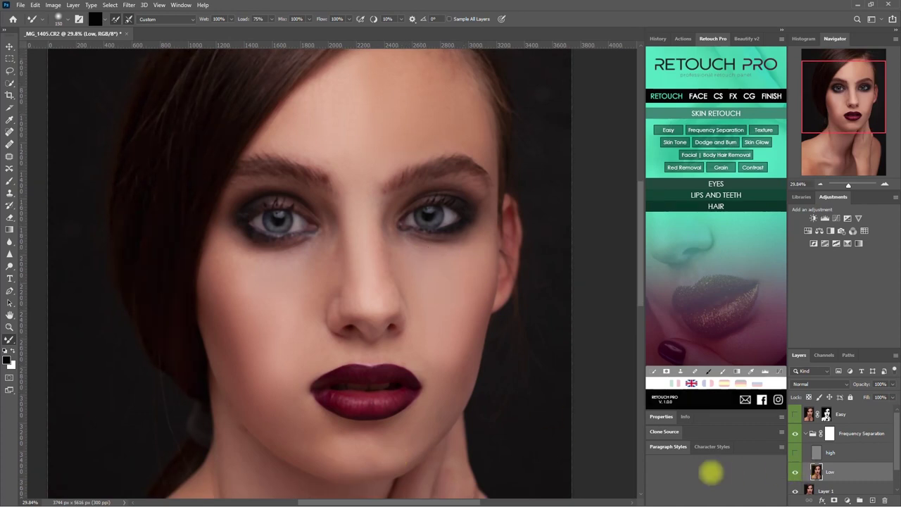
left_click(795, 452)
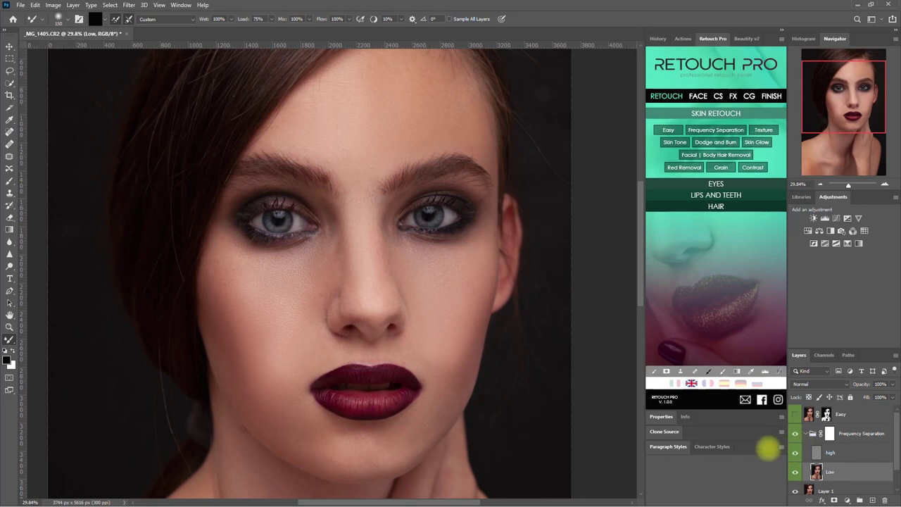
left_click(805, 433)
Step: Toggle the Frequency Separation group on and off to compare the retouch
left_click(794, 433)
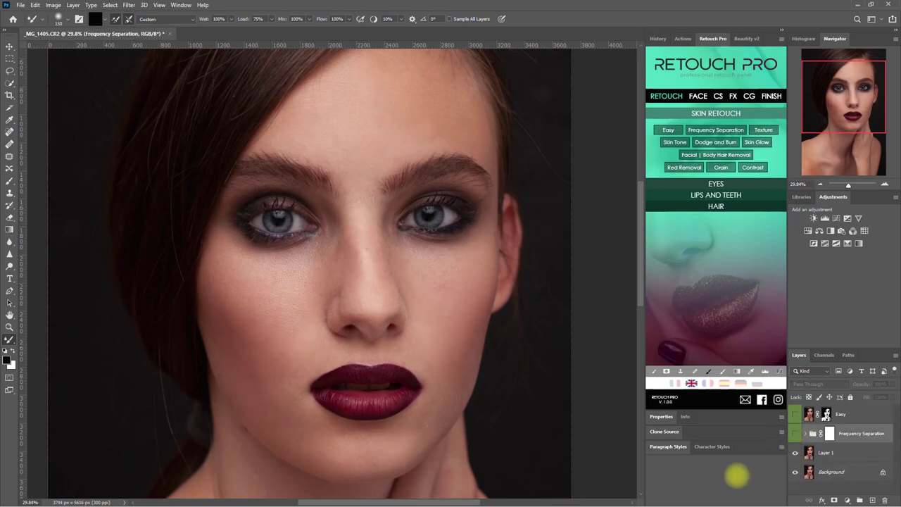
left_click(794, 433)
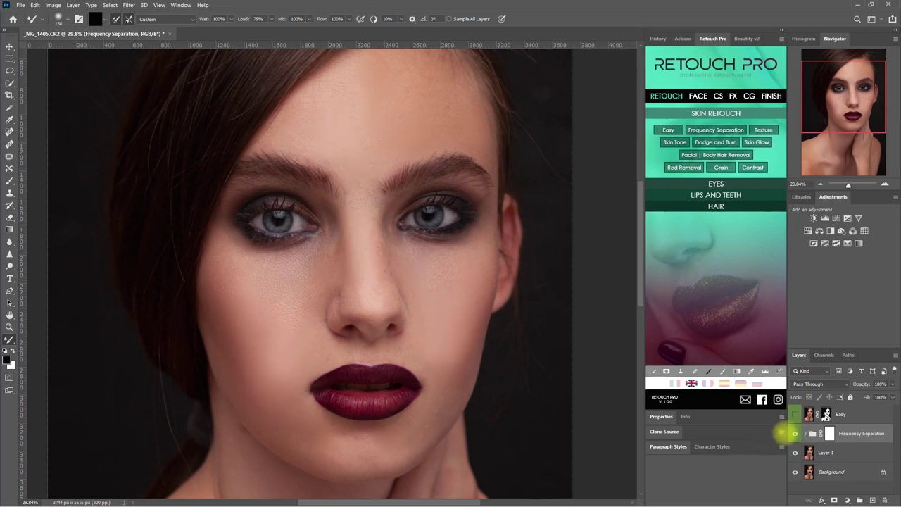
left_click(794, 432)
left_click(794, 433)
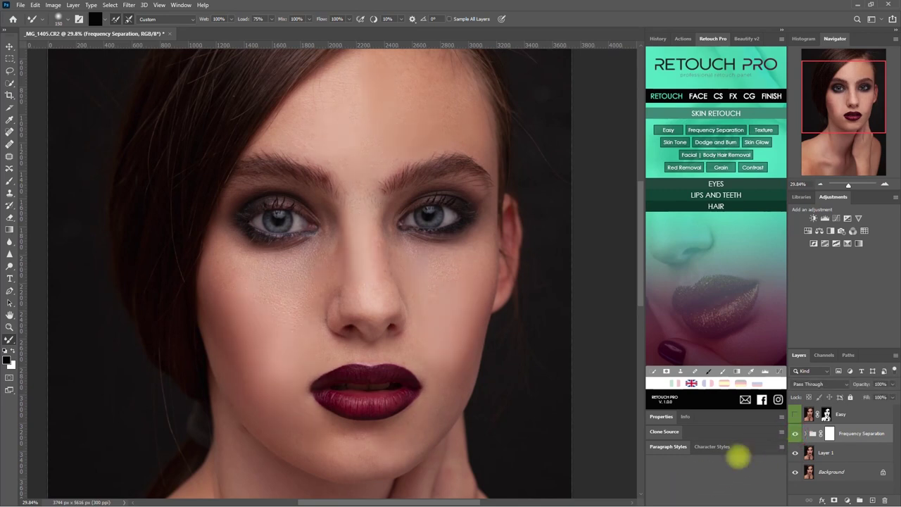
key("ctrl+0")
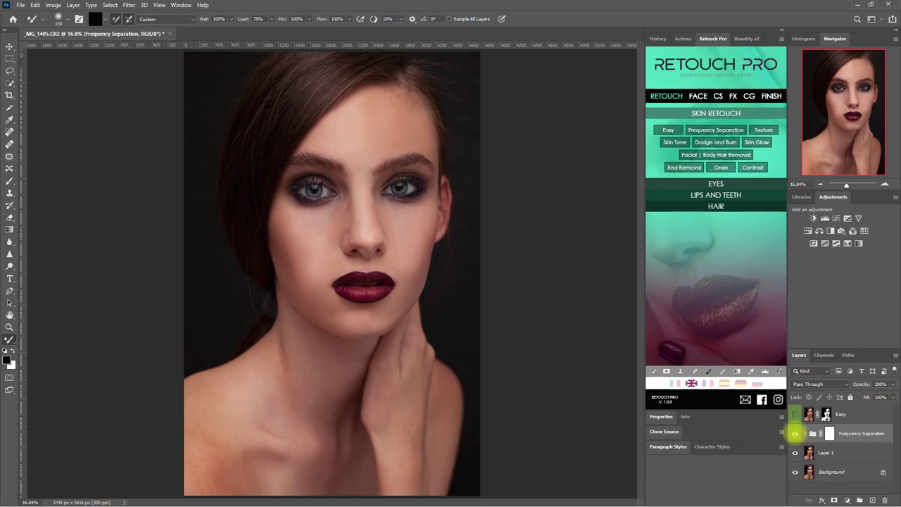
left_click(794, 433)
left_click(795, 432)
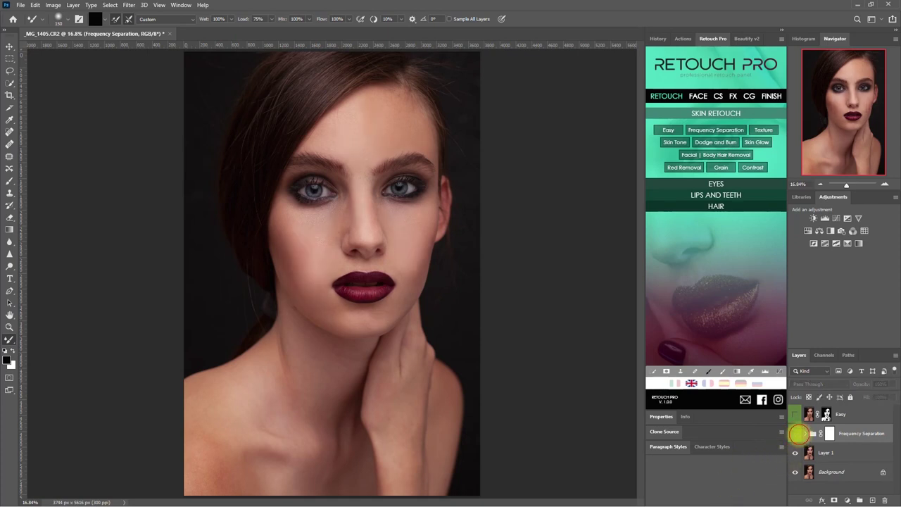
left_click(794, 432)
left_click(794, 433)
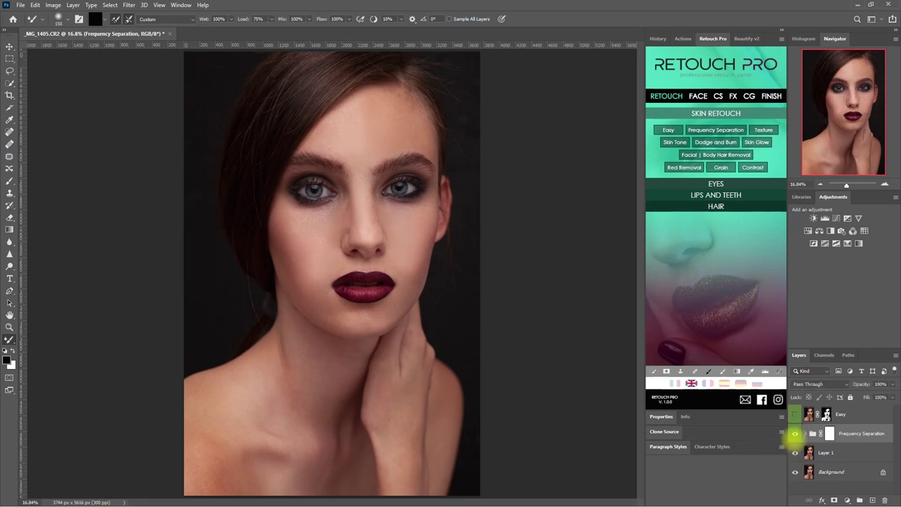
Step: Zoom in and toggle the Easy smoothing to compare, ending hidden with the portrait fit
left_click(795, 414)
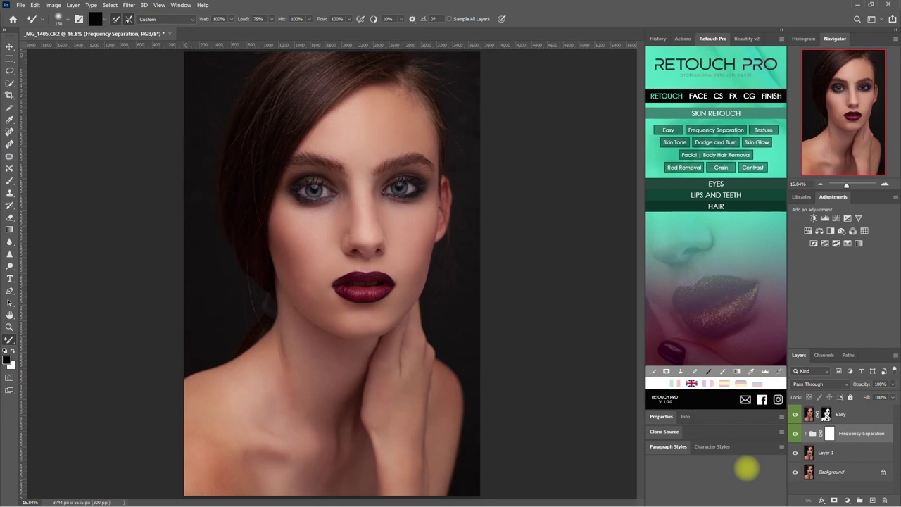
left_click(795, 414)
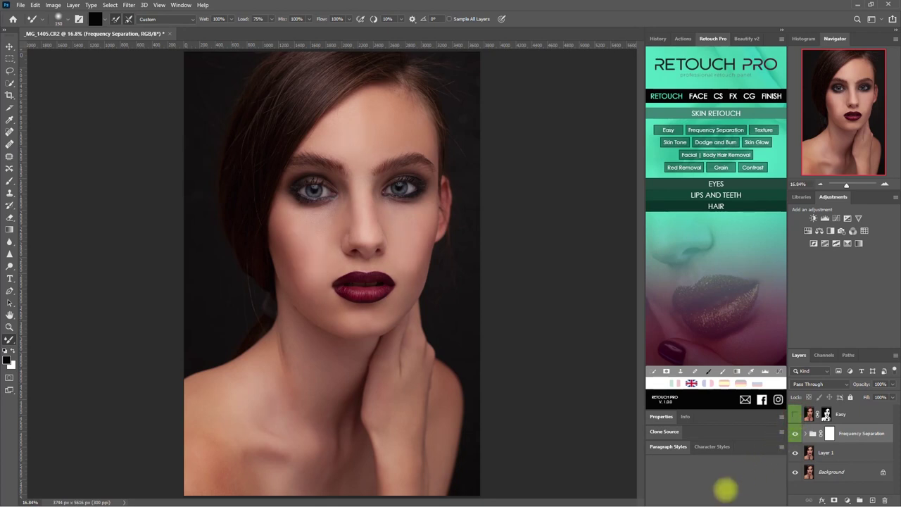
left_click(794, 414)
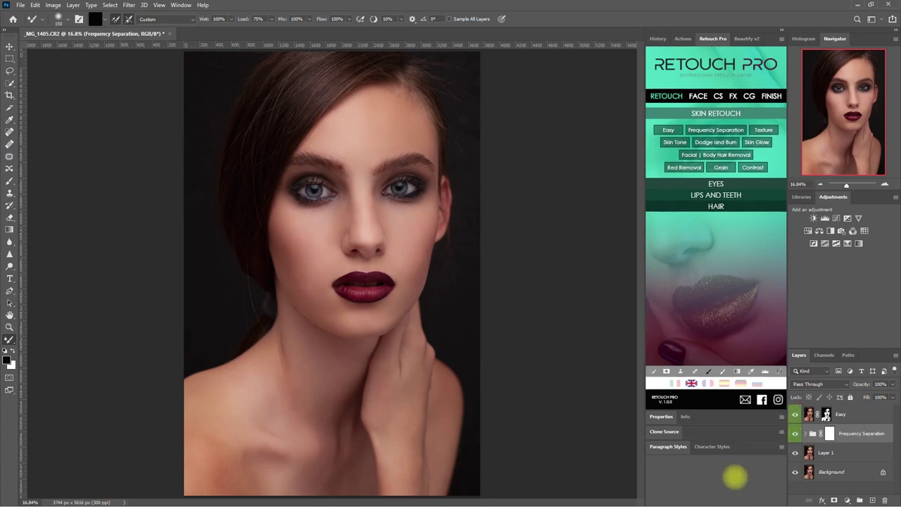
left_click(794, 413)
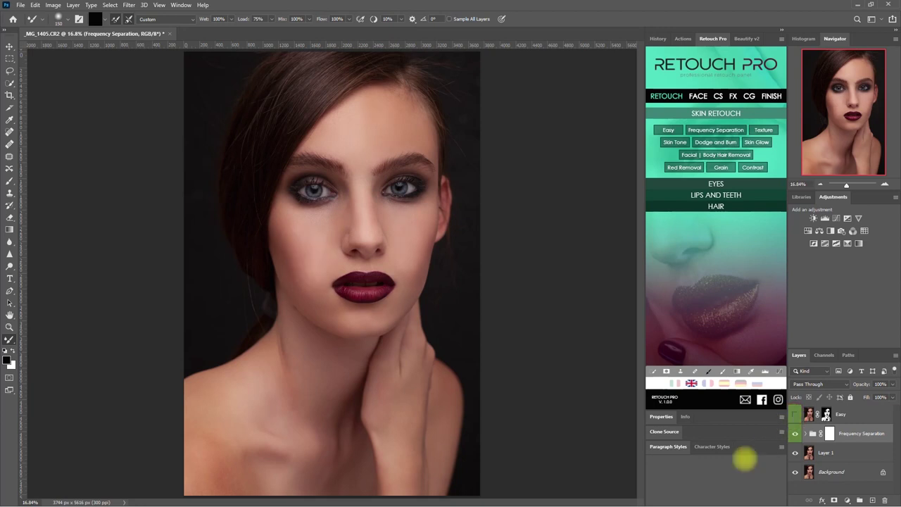
scroll(380, 220, "up", 1)
scroll(381, 220, "up", 2)
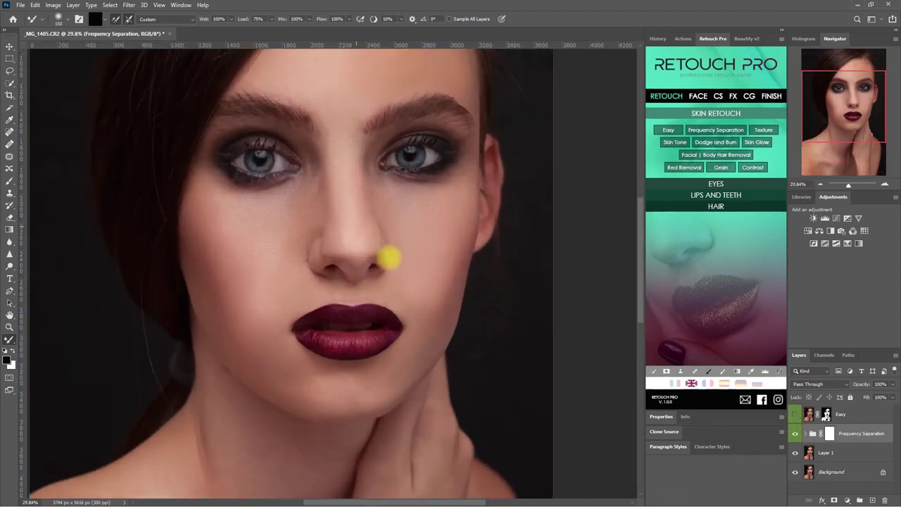
scroll(388, 258, "up", 1)
scroll(458, 302, "up", 1)
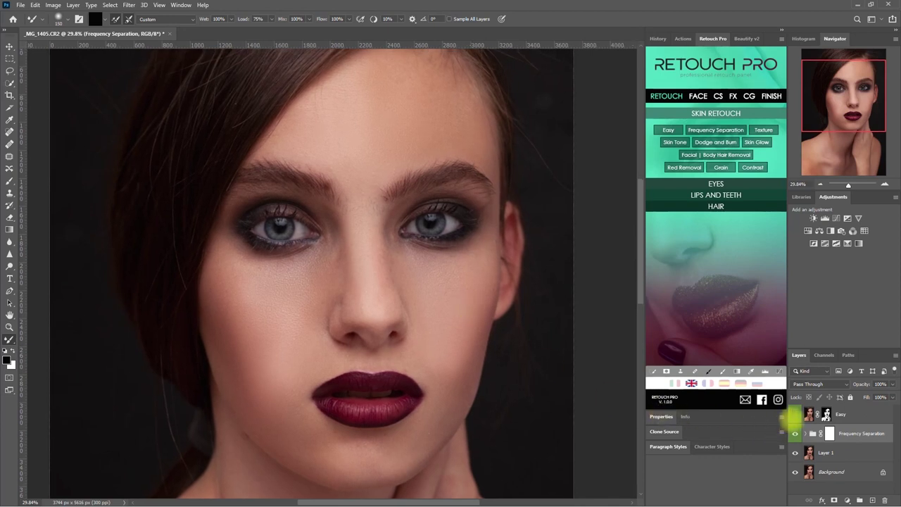
left_click(794, 415)
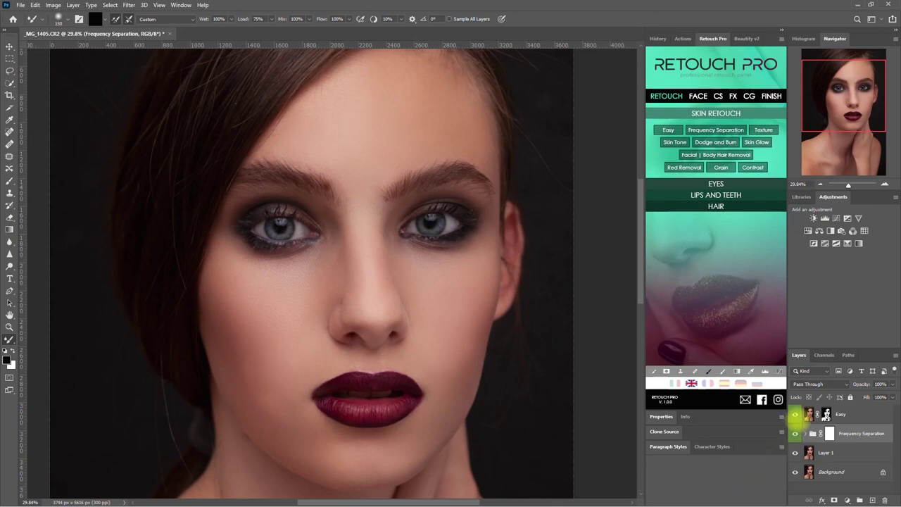
left_click(796, 415)
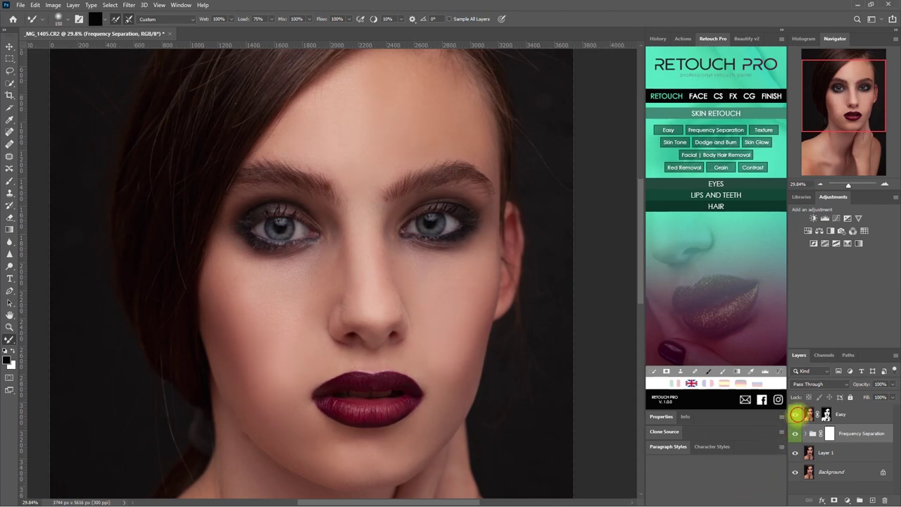
left_click(796, 415)
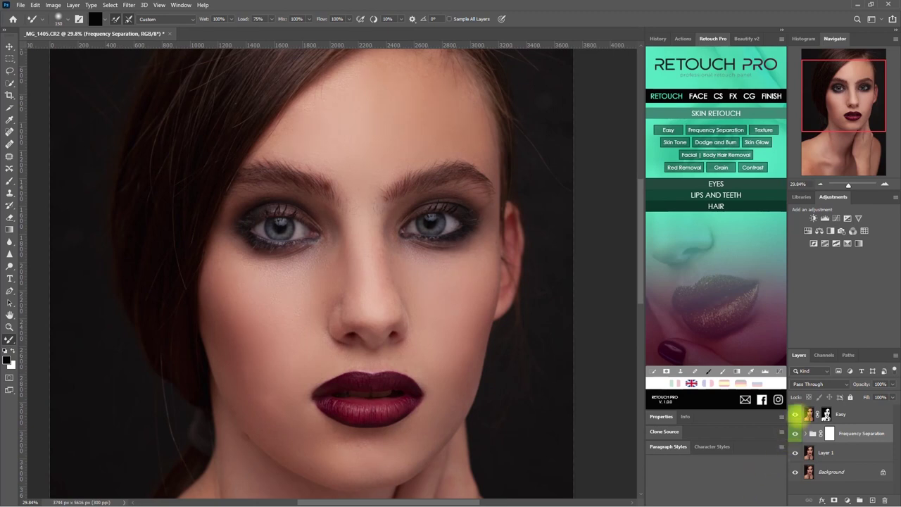
left_click(795, 414)
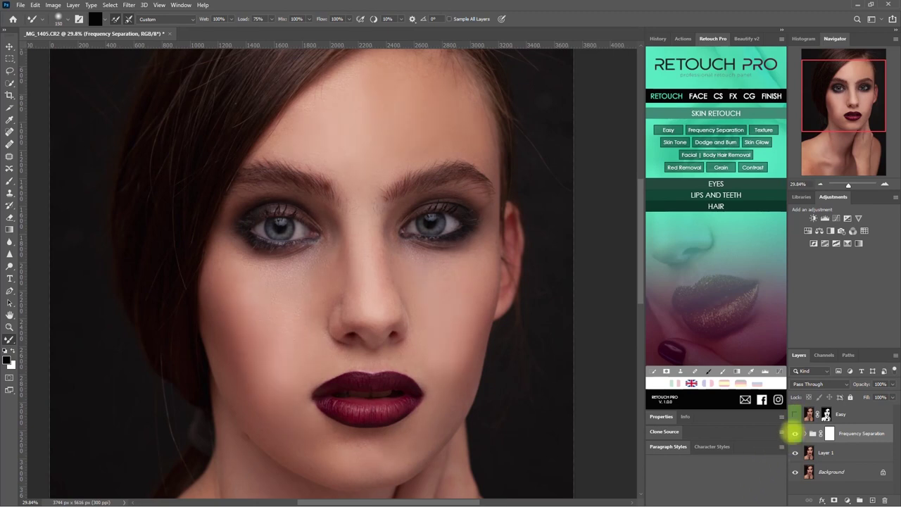
key("ctrl+0")
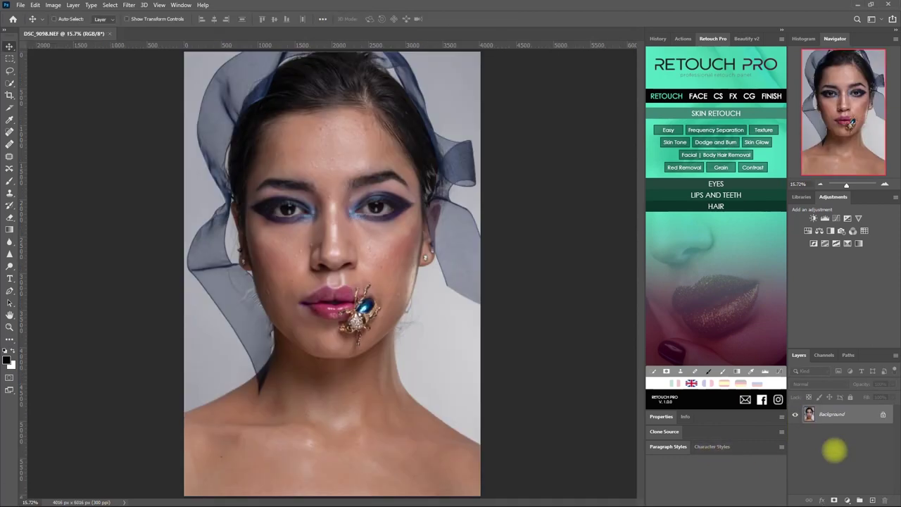
Step: Duplicate the brooch portrait's Background into Layer 1 for spot healing, toggling it to compare
key("ctrl+j")
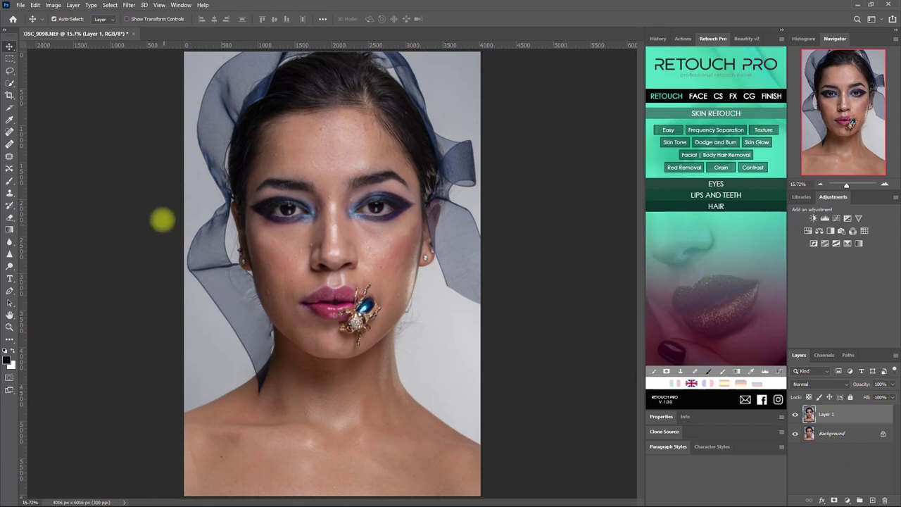
left_click(9, 131)
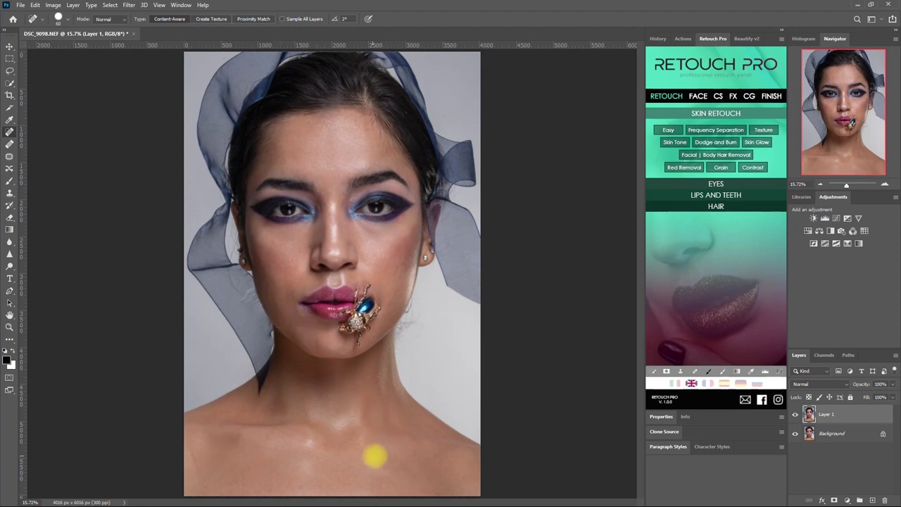
left_click(807, 415)
left_click(795, 415)
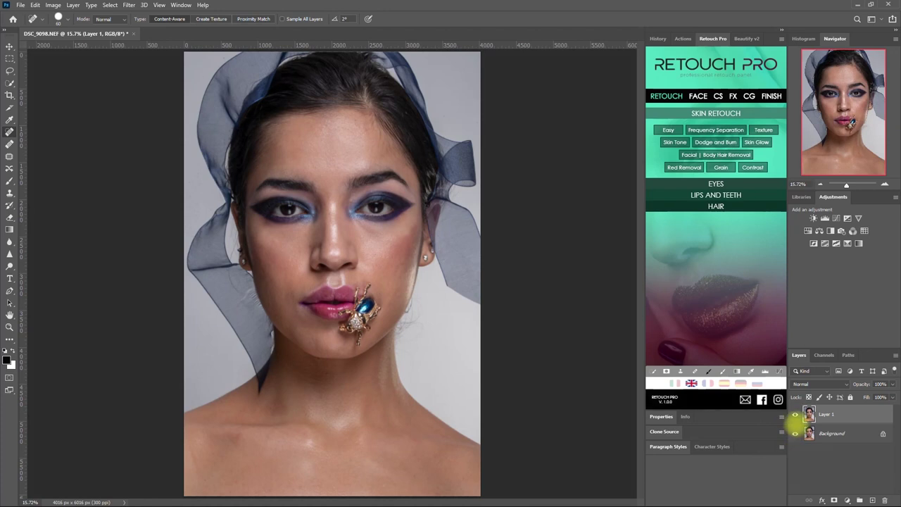
left_click(795, 415)
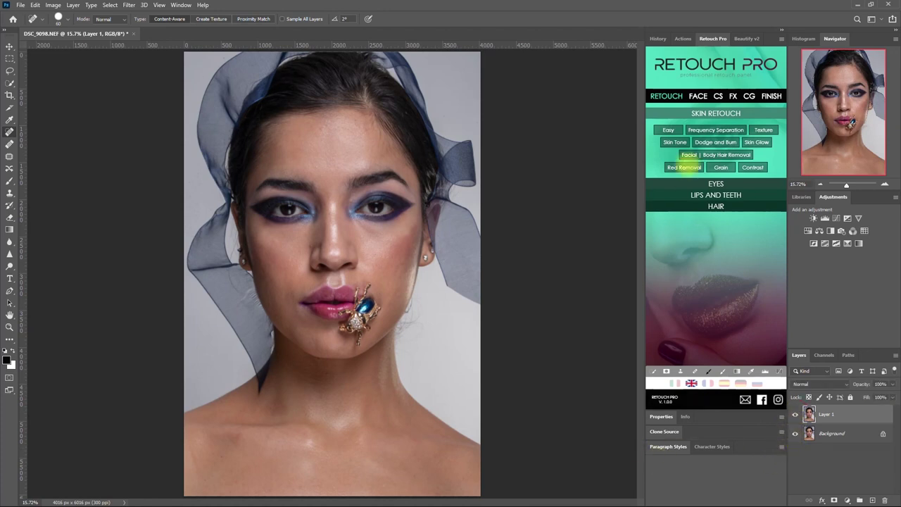
Step: Apply Easy smoothing and paint it onto the face and chest at 175-250 brush size
left_click(667, 130)
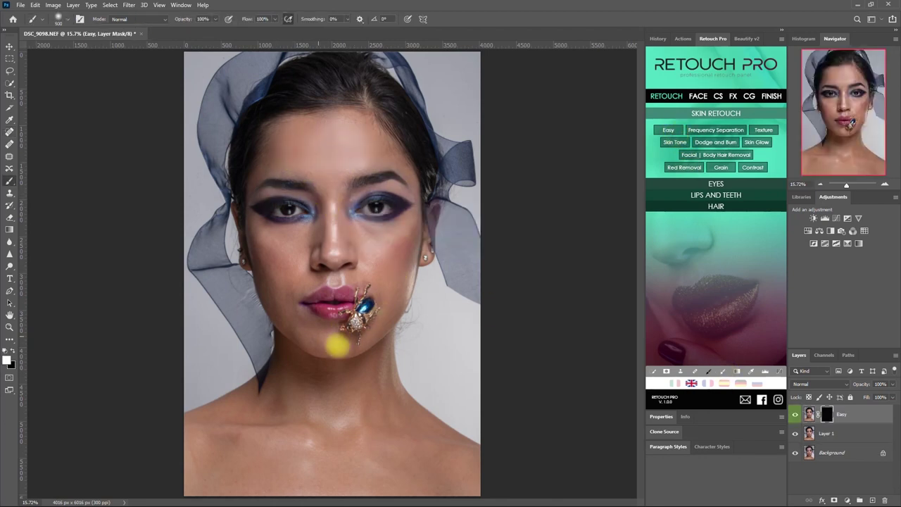
mouse_move(352, 190)
left_mouse_down()
mouse_move(383, 174)
mouse_move(191, 472)
mouse_move(217, 426)
left_mouse_up()
key("bracketleft")
key("bracketleft")
key("bracketleft")
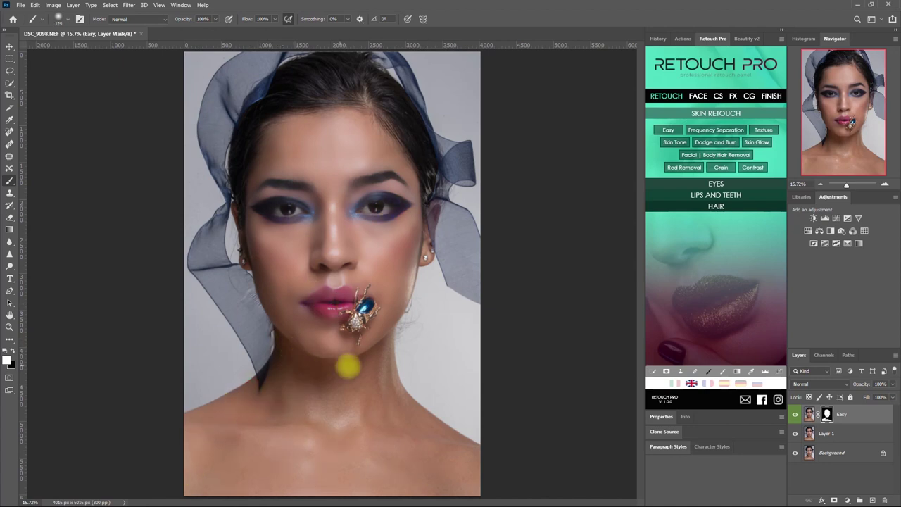
key("bracketright")
key("bracketright")
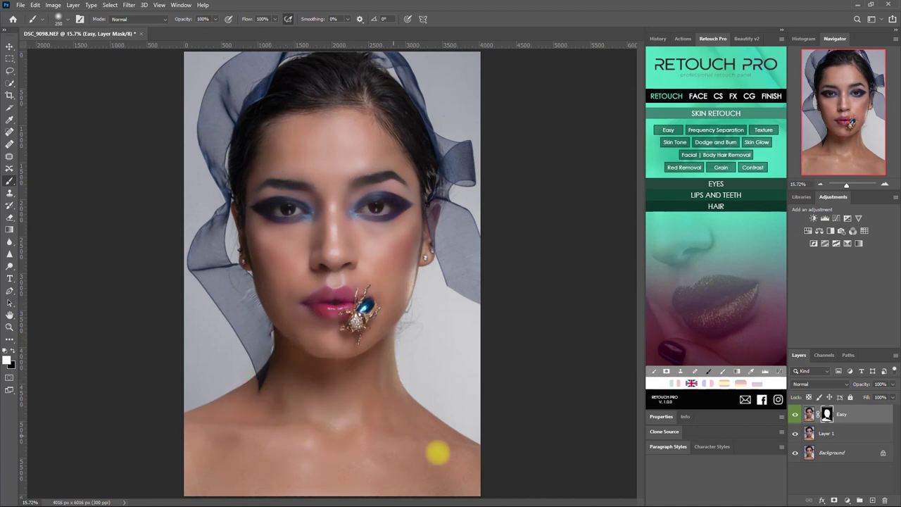
Step: Paint black to remove smoothing from the brooch, lower Easy's opacity, and hide it
left_click(7, 350)
key("bracketright")
key("bracketright")
key("bracketleft")
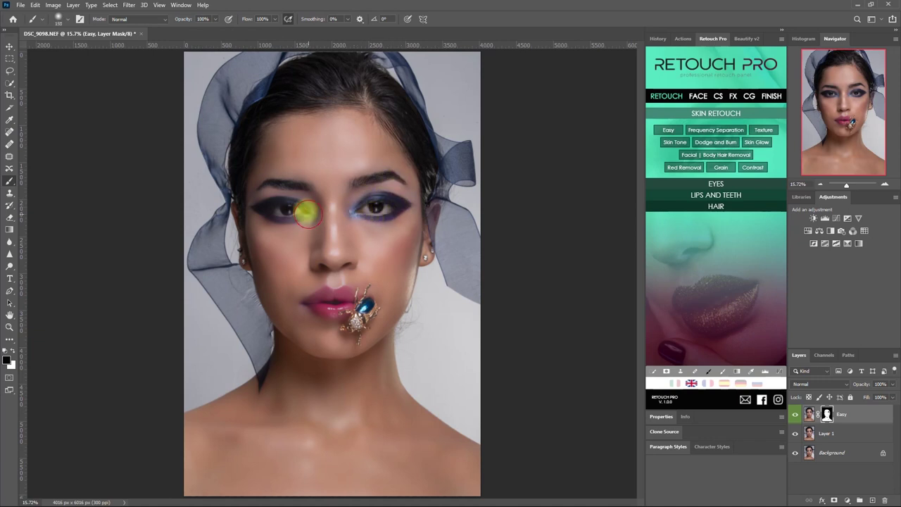
key("bracketright")
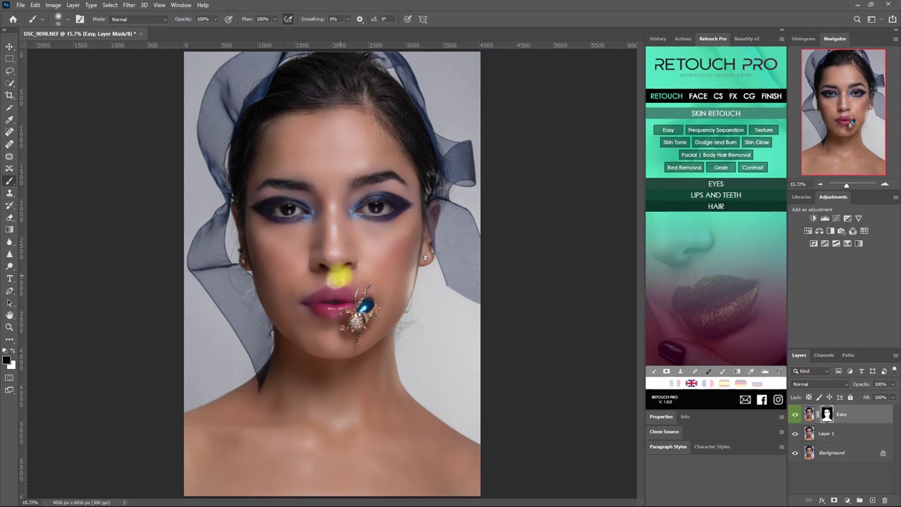
mouse_move(356, 326)
left_mouse_down()
mouse_move(347, 296)
mouse_move(326, 298)
mouse_move(346, 316)
mouse_move(358, 296)
mouse_move(350, 297)
left_mouse_up()
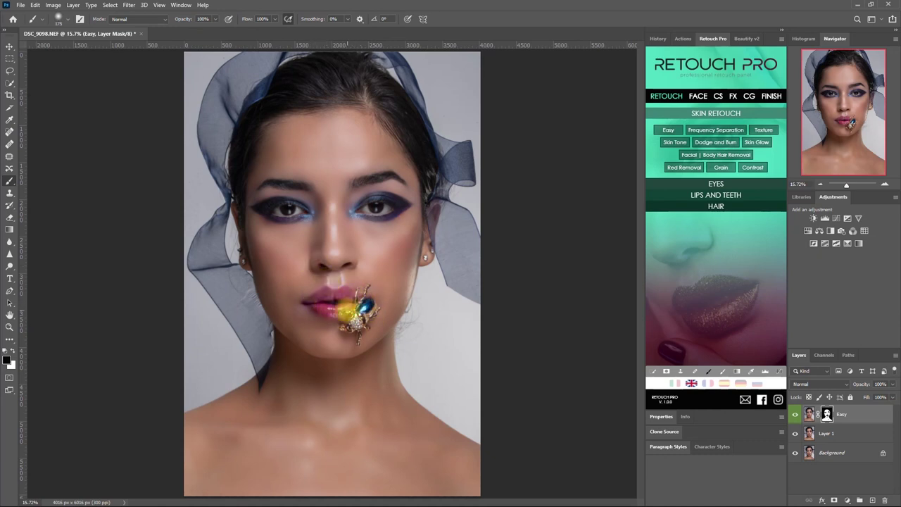
left_click_drag(891, 384, 882, 396)
left_click(794, 415)
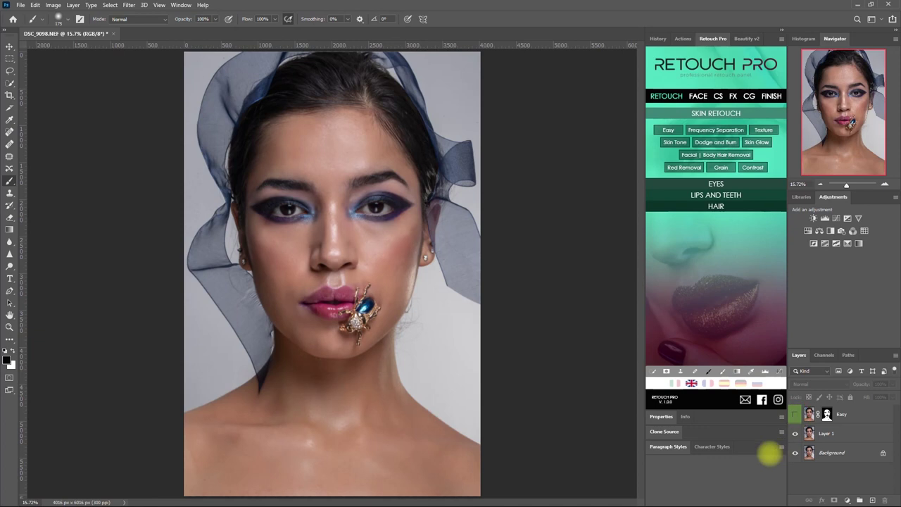
Step: Zoom into the face and toggle the Easy smoothing layer back on to compare
scroll(383, 253, "up", 2)
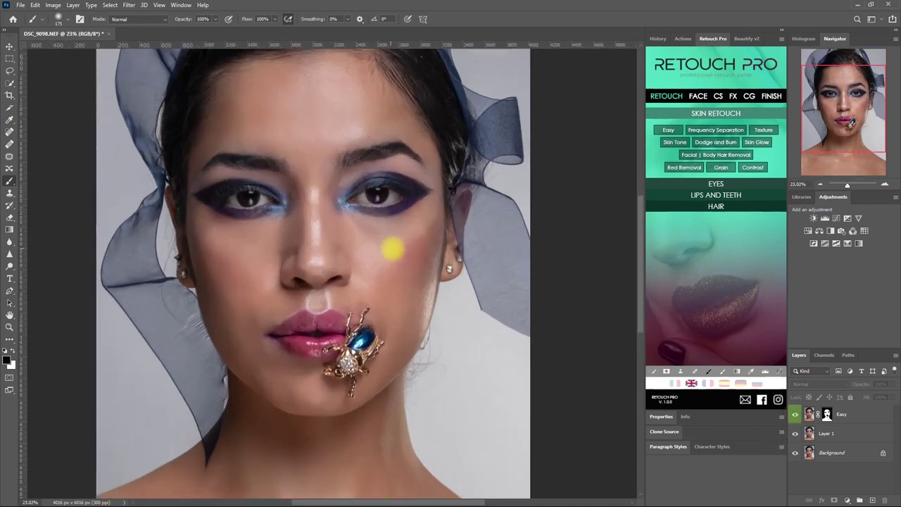
scroll(382, 253, "up", 2)
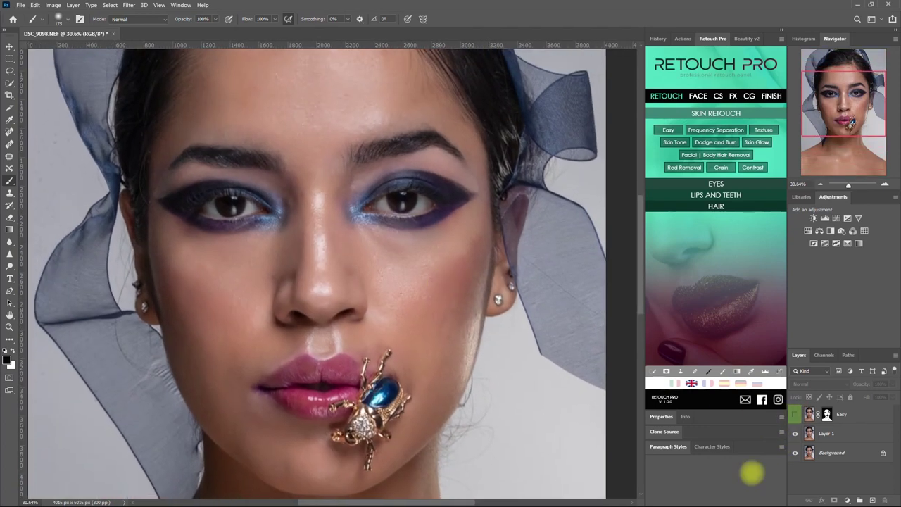
left_click(795, 415)
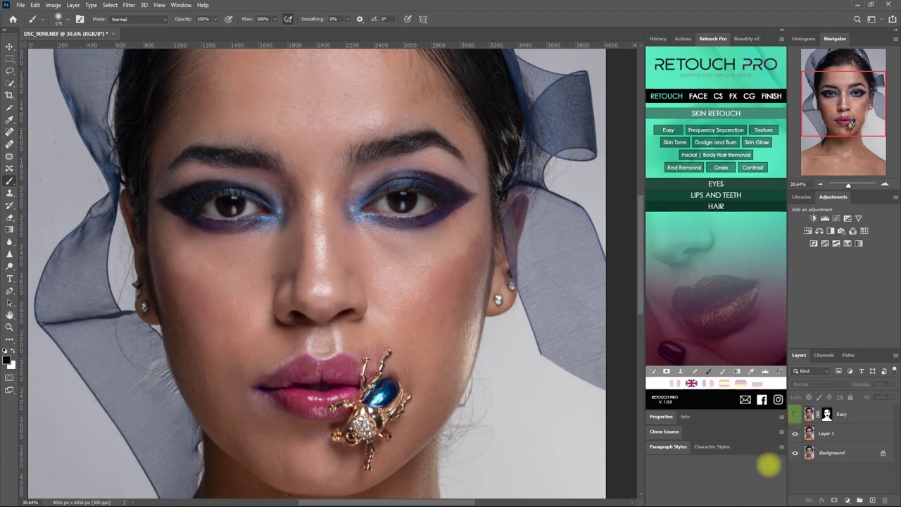
left_click(796, 415)
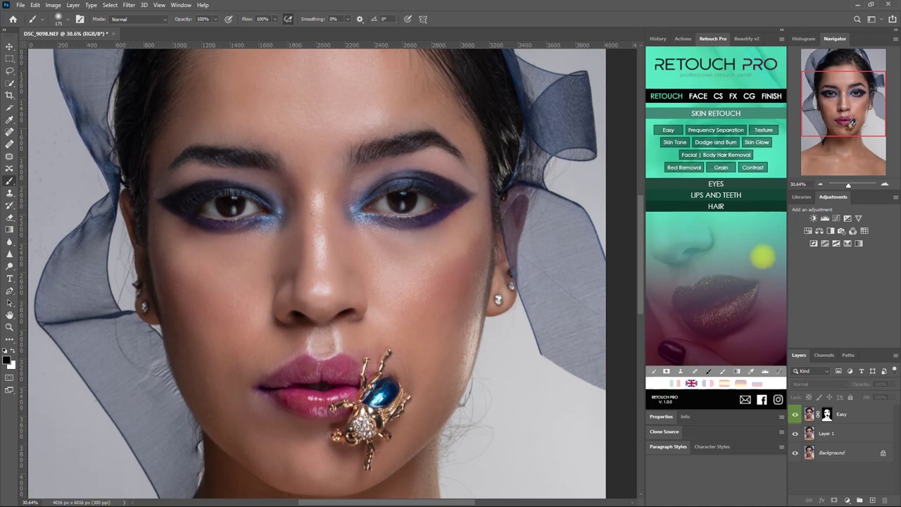
Step: Add a Skin Texture group and replace its mask with a copy of Easy's mask
left_click(763, 130)
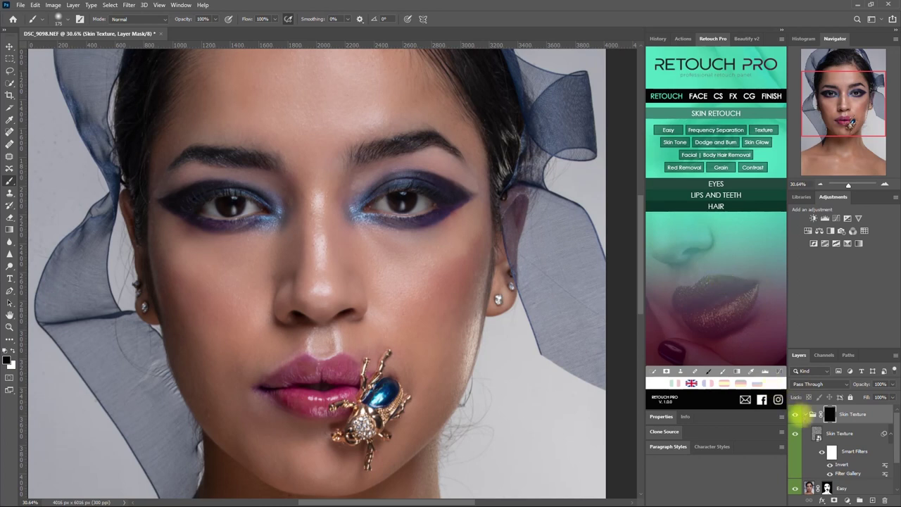
left_click(806, 414)
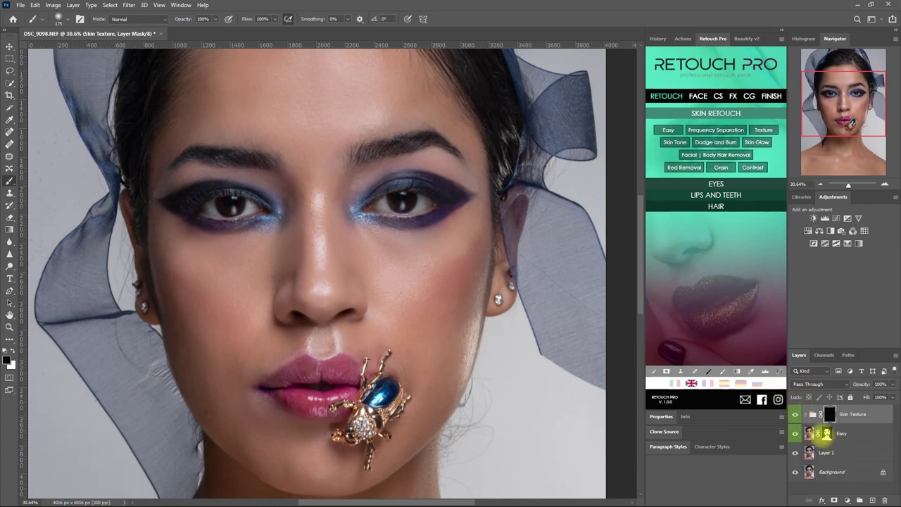
left_click(826, 434)
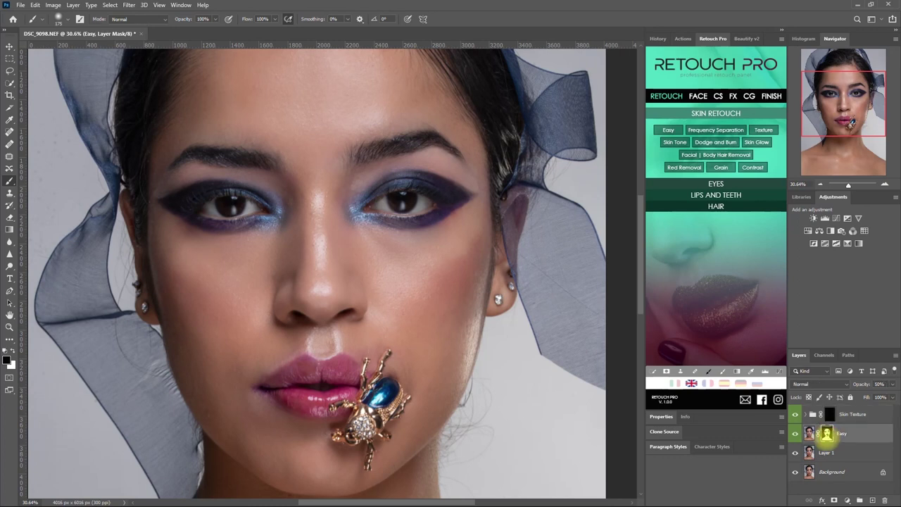
left_click_drag(826, 432, 831, 420)
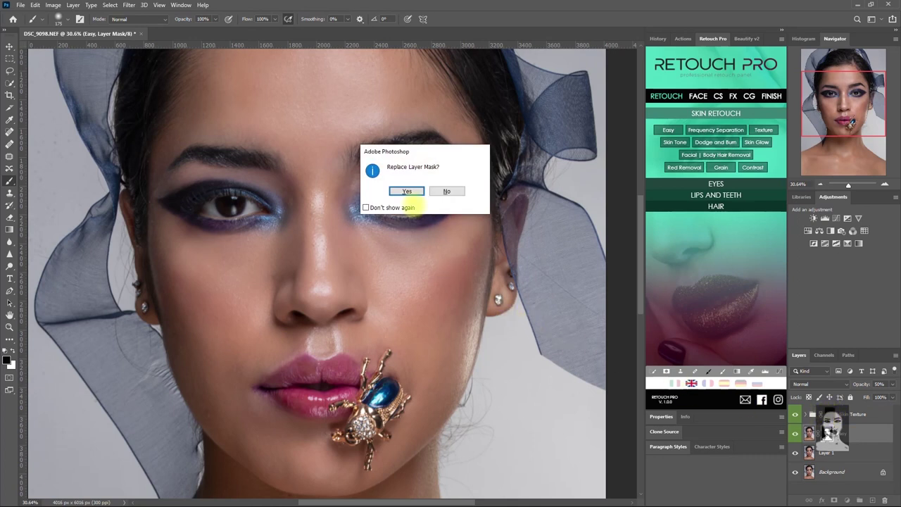
left_click(406, 192)
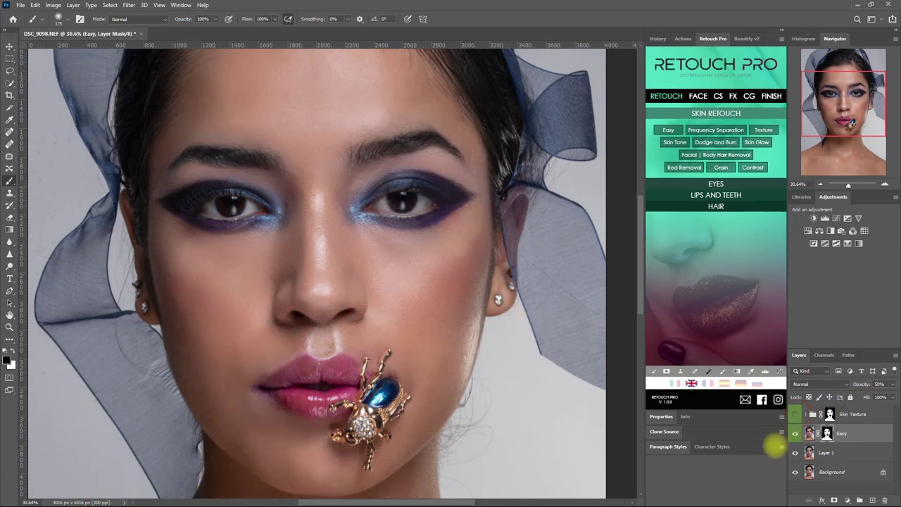
Step: Set the Skin Texture group to 40% opacity, fit the image, and select Easy
left_click(879, 415)
left_click_drag(892, 384, 880, 396)
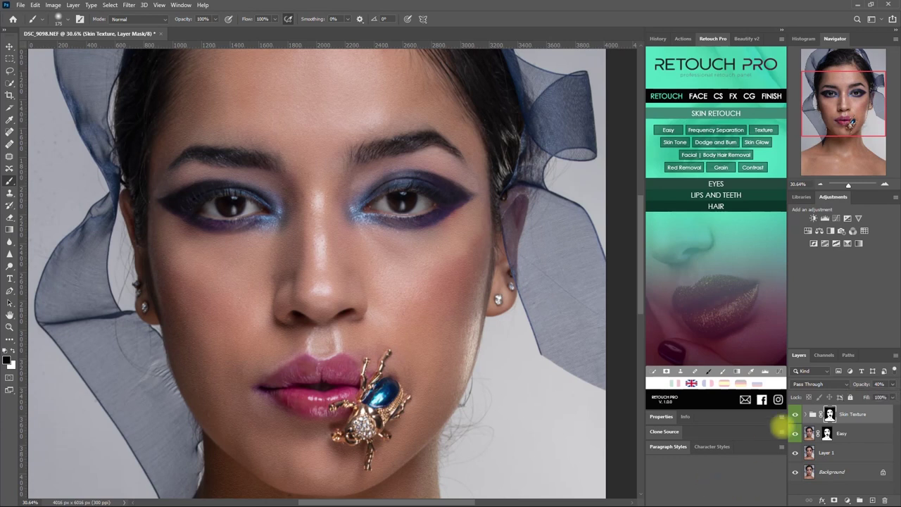
key("ctrl+0")
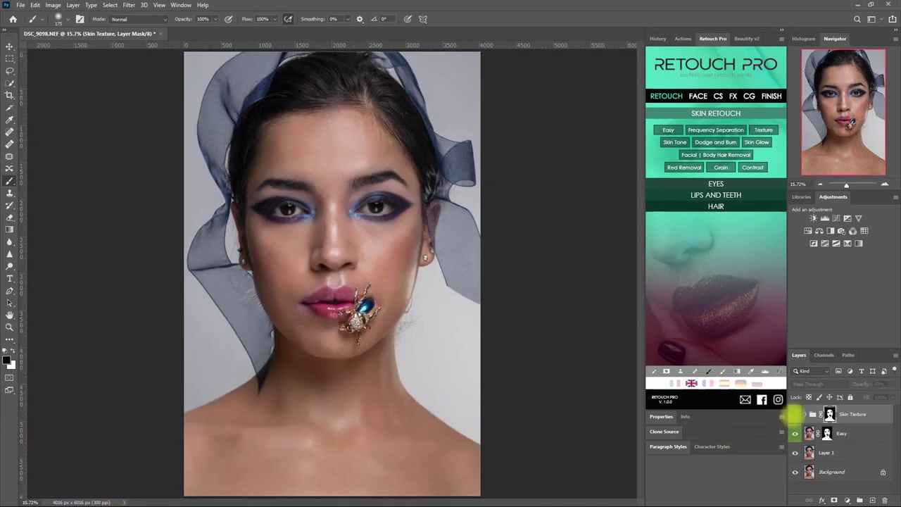
left_click(867, 437)
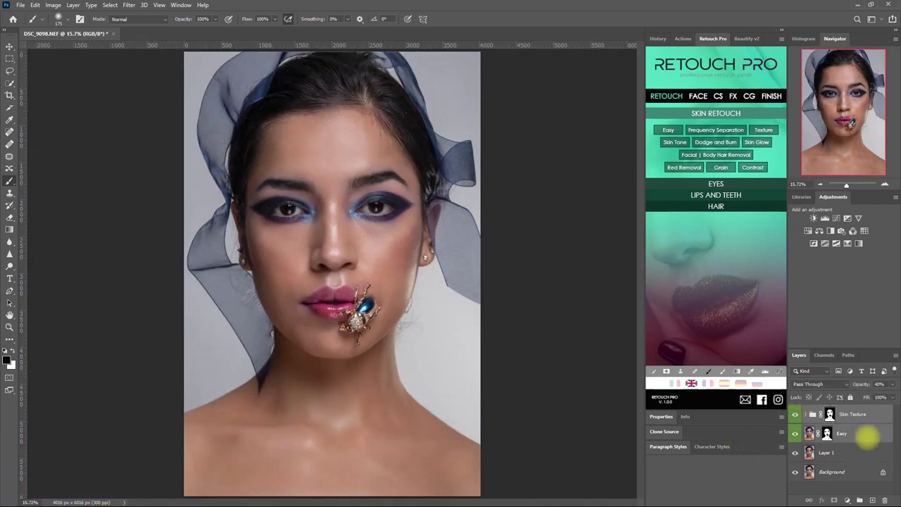
Step: Group the Easy and Skin Texture layers into Group 1 and toggle it to compare
key("ctrl+g")
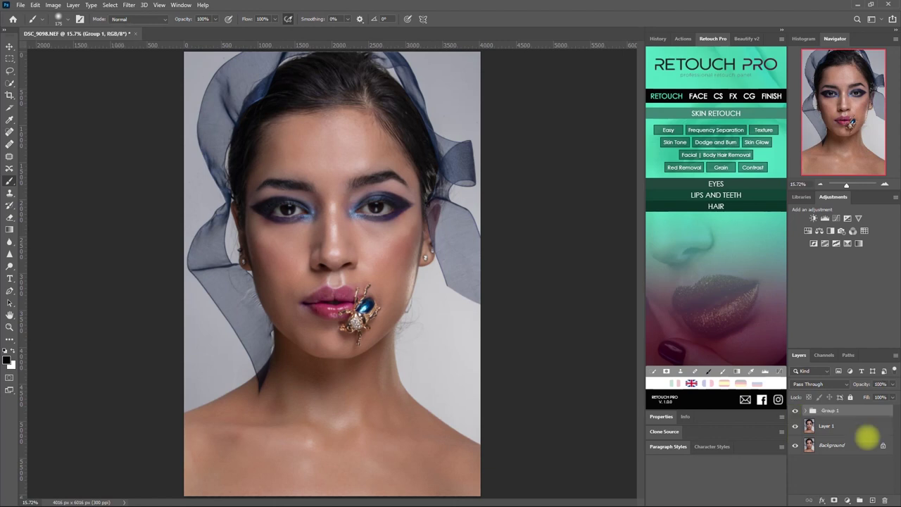
left_click(795, 410)
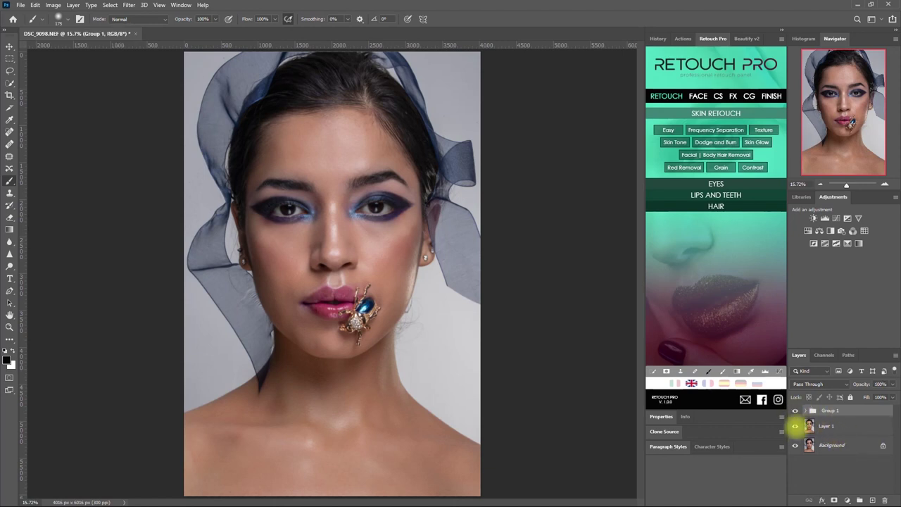
left_click(795, 410)
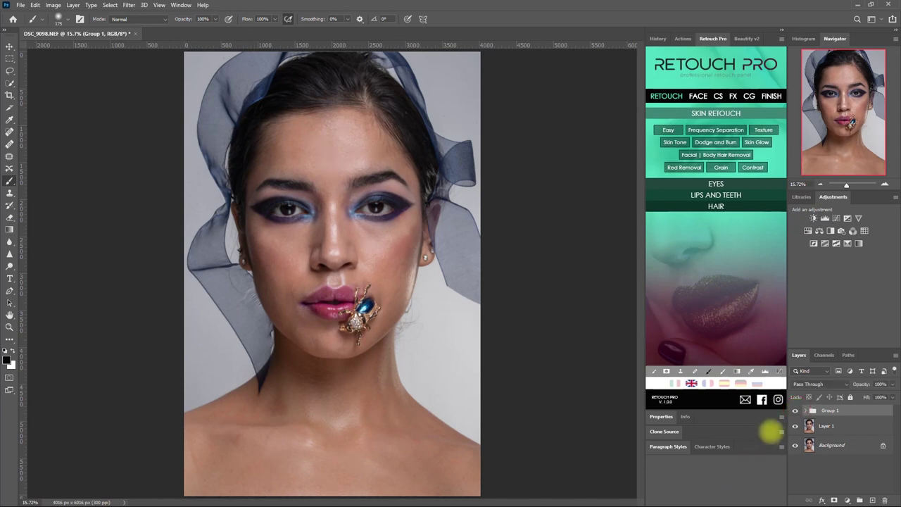
left_click(795, 411)
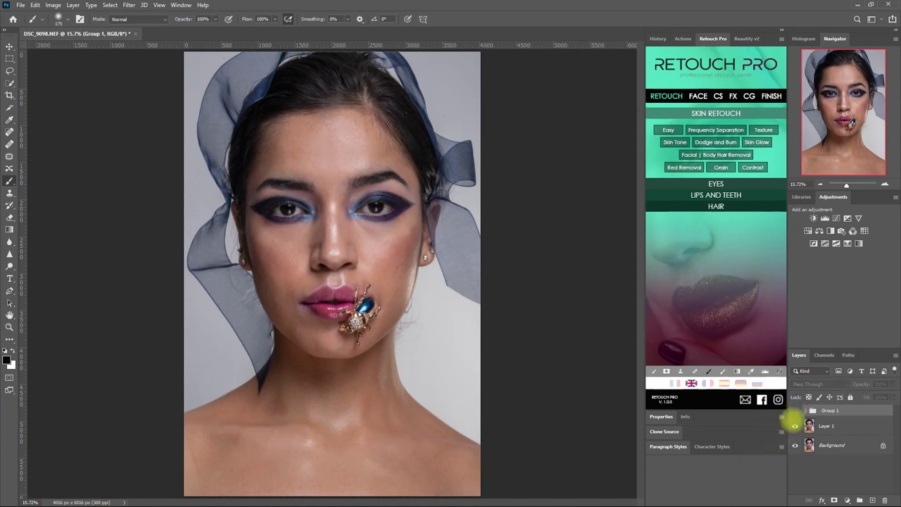
left_click(795, 410)
Step: Compare Group 1 on and off close up, then fit the image and hide Group 1
scroll(500, 293, "up", 2)
scroll(382, 258, "up", 1)
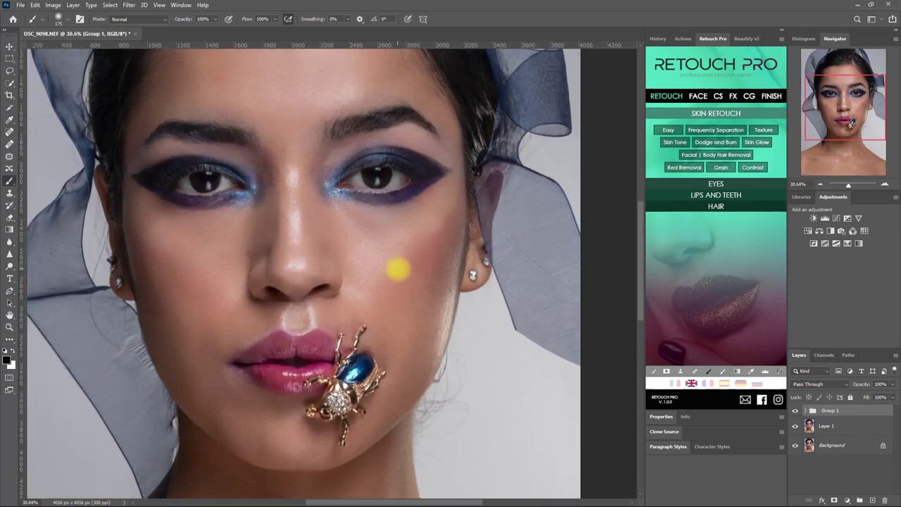
scroll(397, 267, "up", 1)
left_click(795, 410)
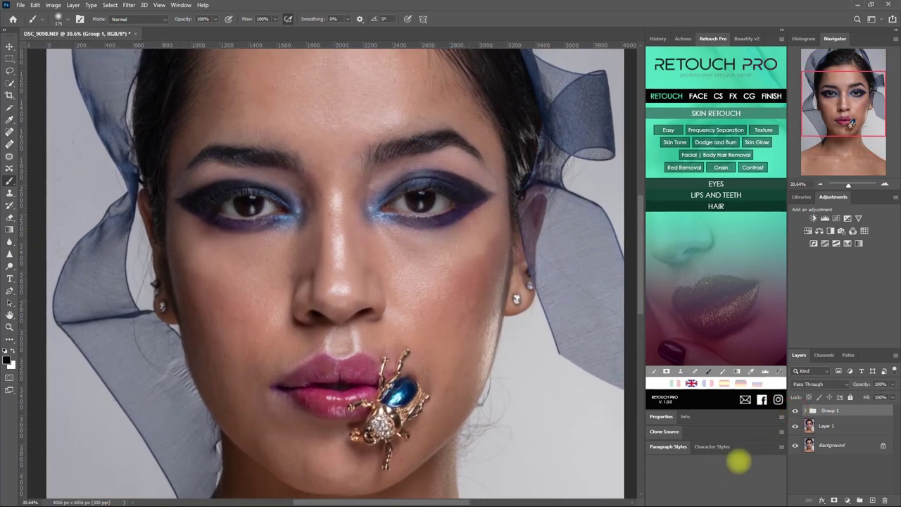
left_click(795, 412)
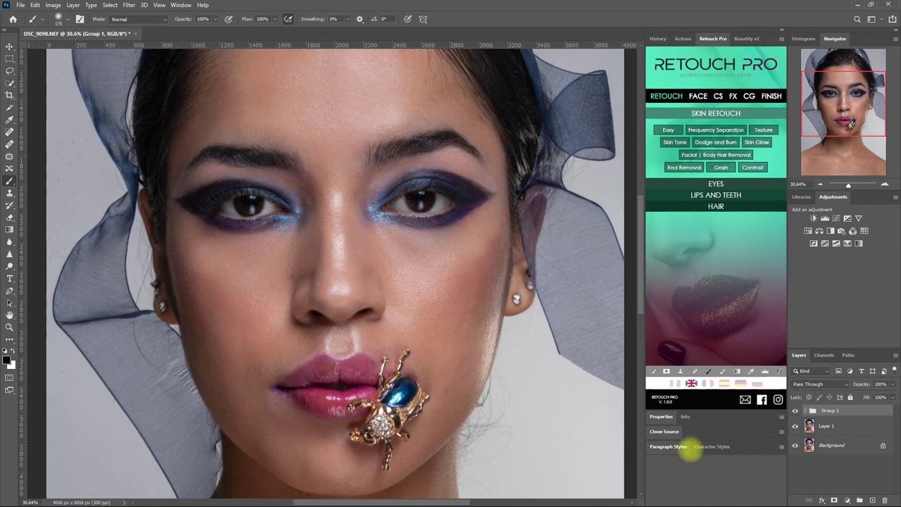
key("ctrl+0")
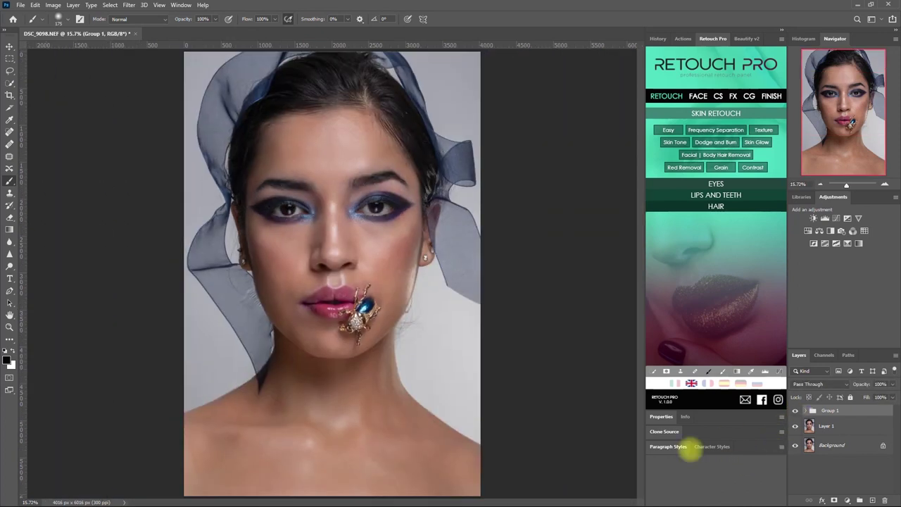
left_click(827, 425)
Step: Add a Frequency Separation group above Layer 1 and rename Group 1 to Easy
left_click(795, 411)
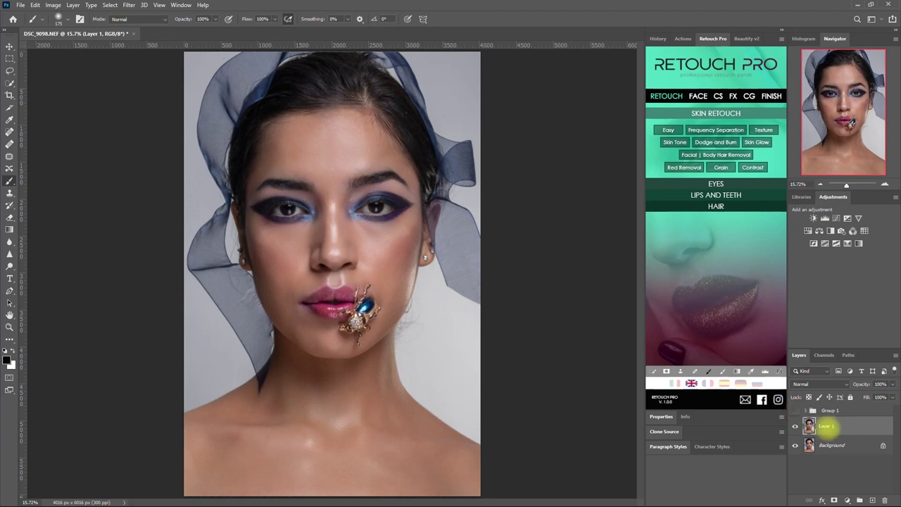
left_click(737, 131)
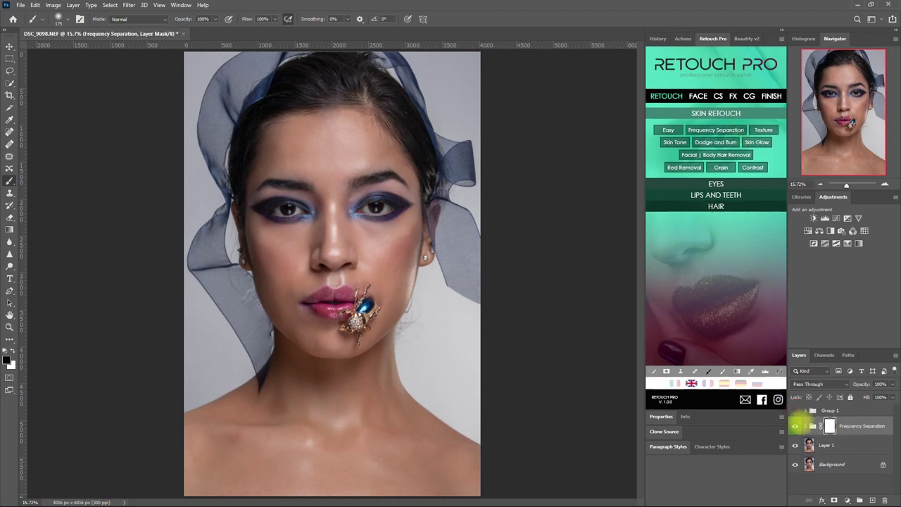
double_click(830, 410)
type("Easy")
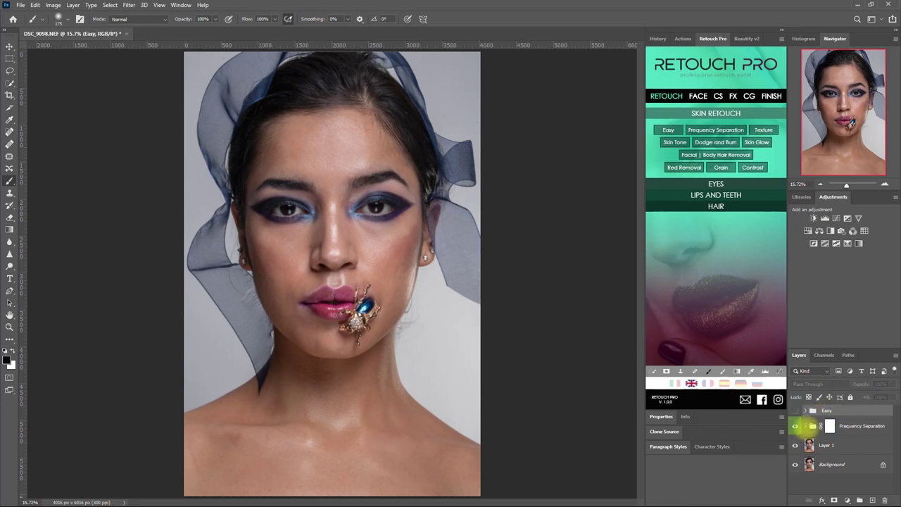
Step: Expand the Frequency Separation group, hide the high layer and select Low
left_click(805, 425)
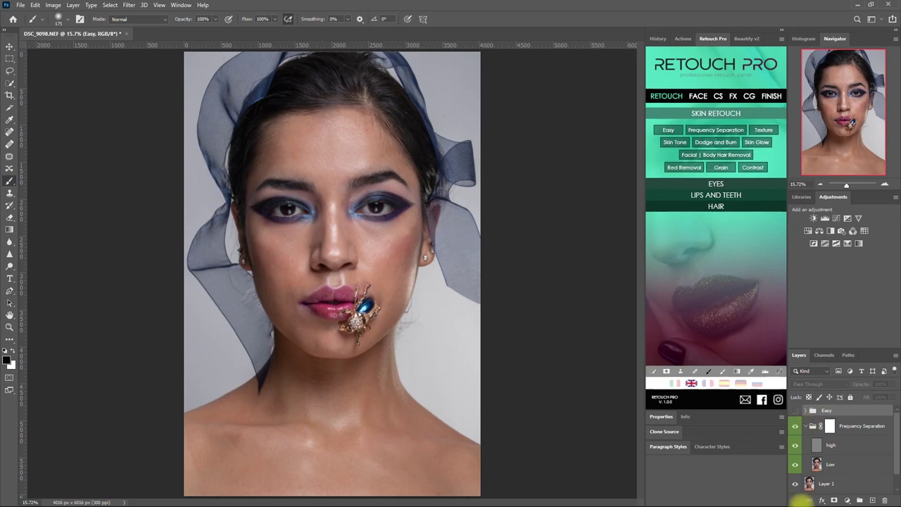
left_click(795, 445)
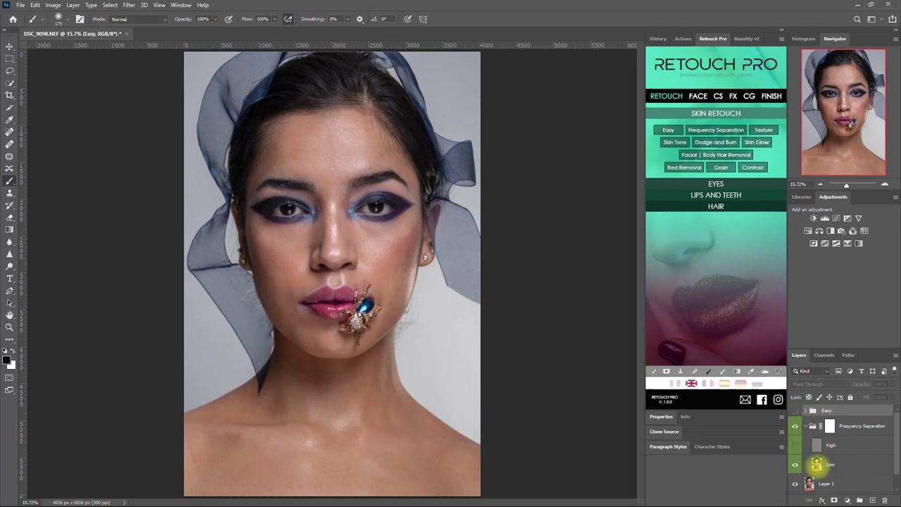
left_click(818, 464)
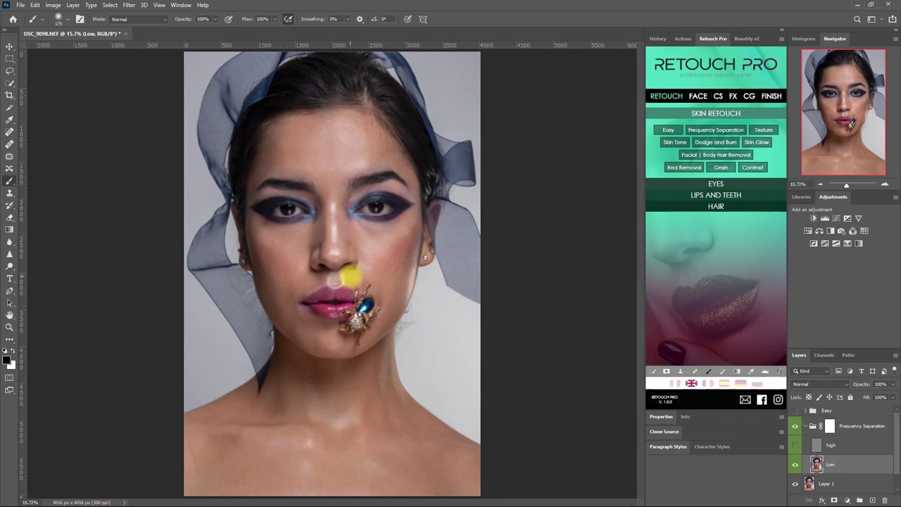
Step: Convert the Low layer to a smart object for Smart Filters
left_click(129, 5)
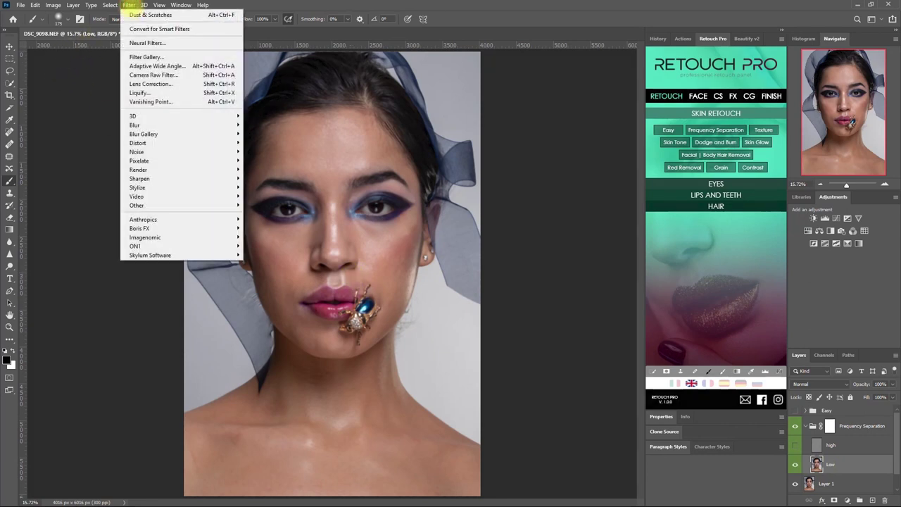
left_click(198, 28)
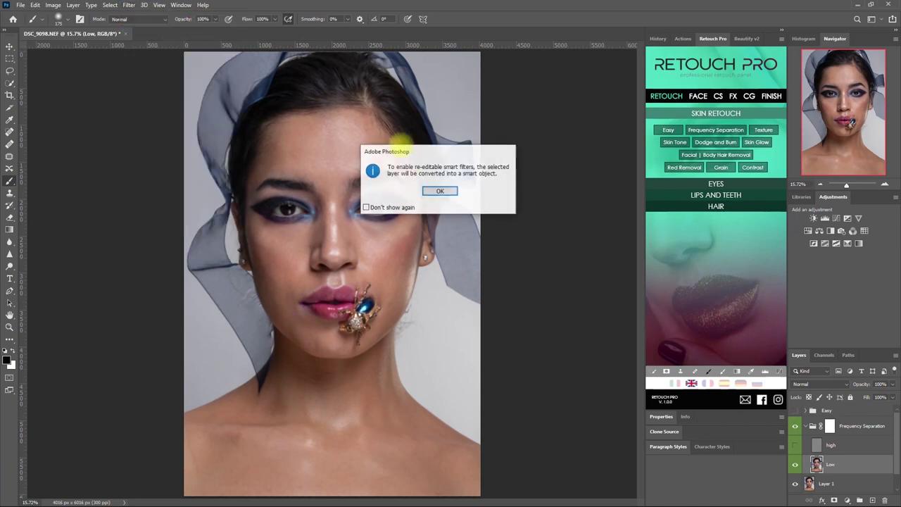
left_click(438, 191)
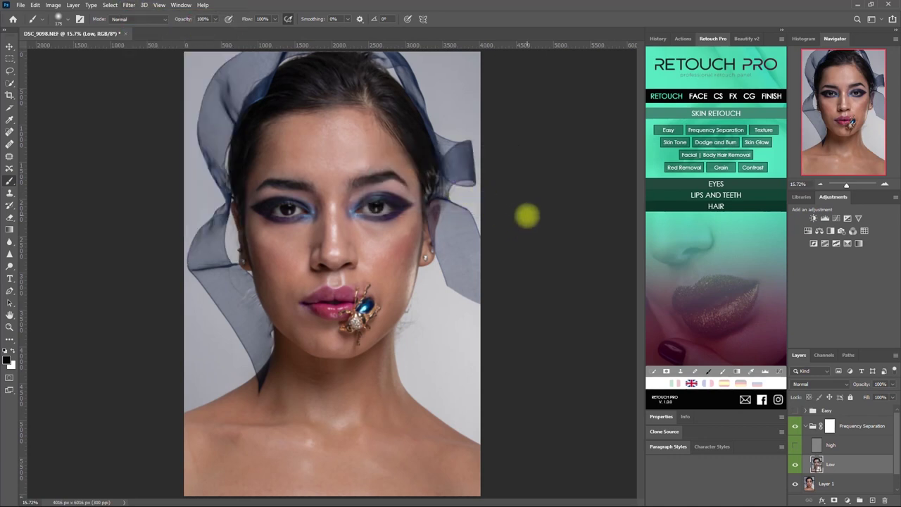
Step: Apply Surface Blur to Low with Radius 60 pixels and Threshold 51 levels
left_click(129, 5)
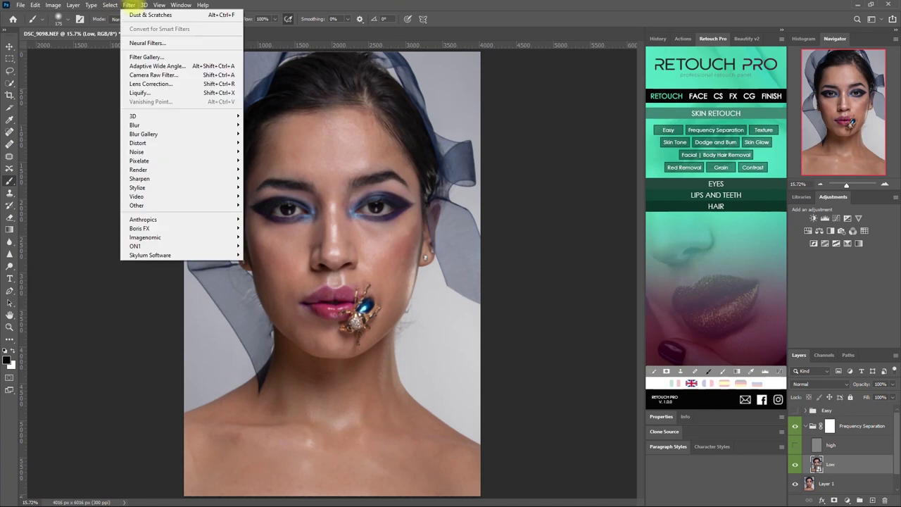
mouse_move(135, 125)
left_click(267, 213)
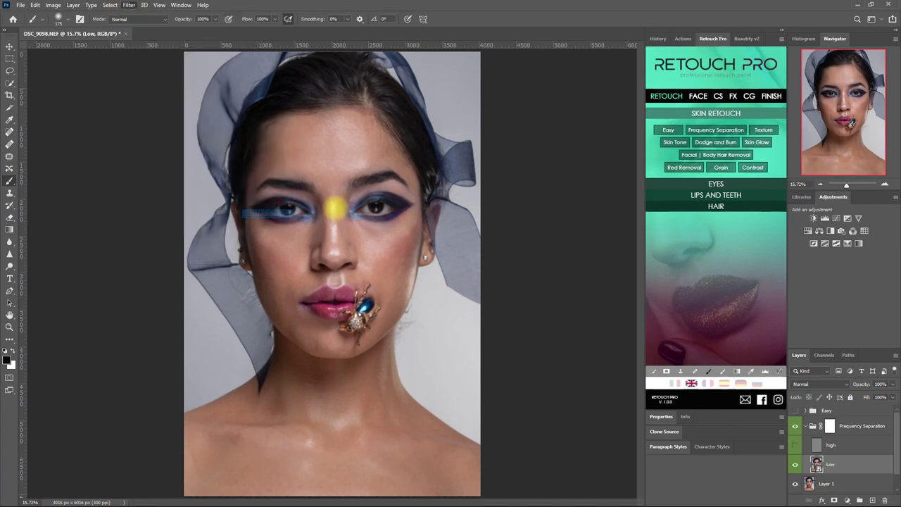
left_click_drag(447, 109, 556, 114)
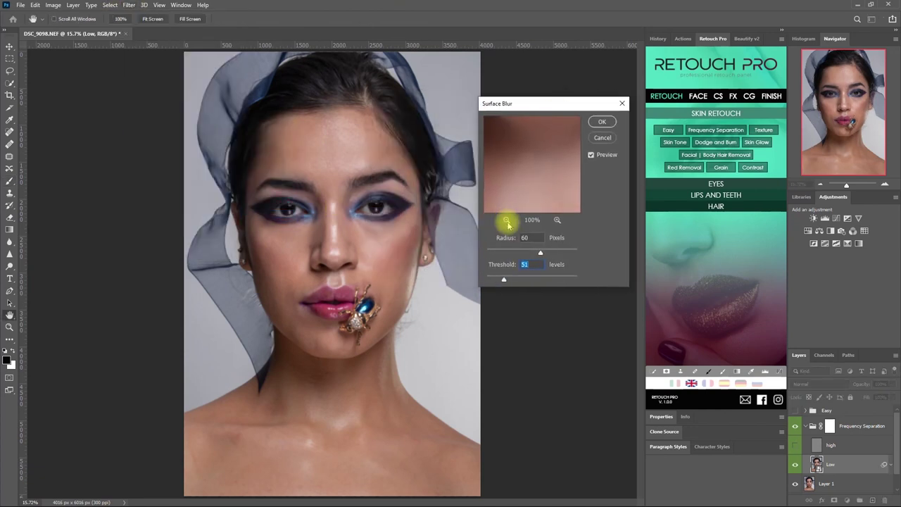
left_click(506, 220)
left_click(506, 221)
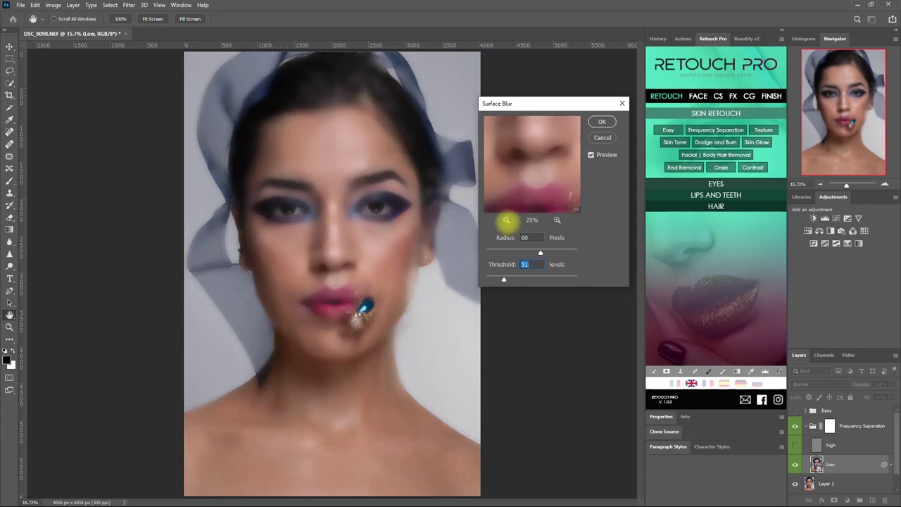
left_click(506, 221)
left_click(506, 220)
left_click(506, 221)
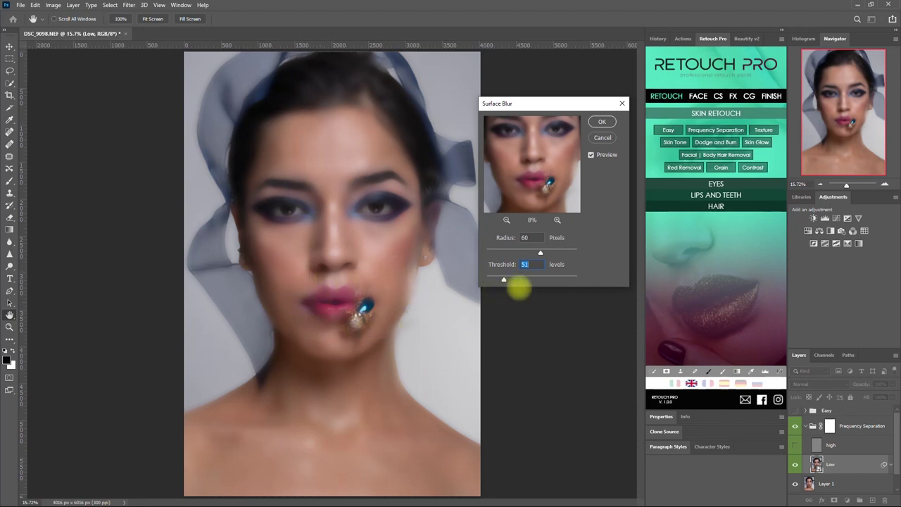
left_click(603, 122)
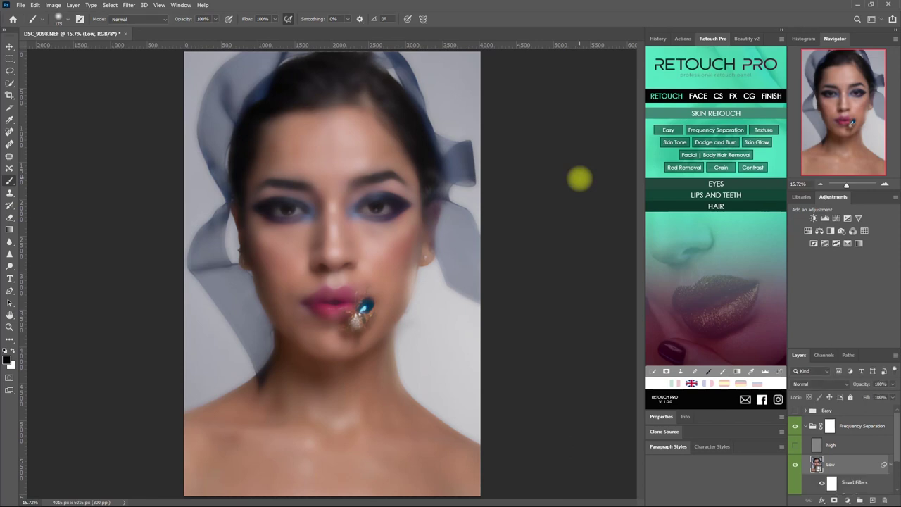
Step: Show the high layer again and lower the Frequency Separation group's opacity, comparing on and off
left_click(794, 444)
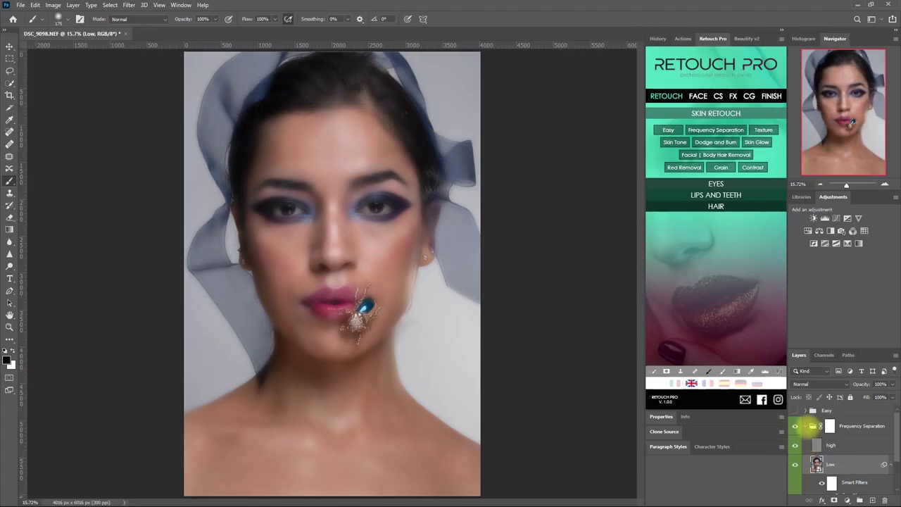
left_click(806, 426)
left_click_drag(892, 384, 872, 395)
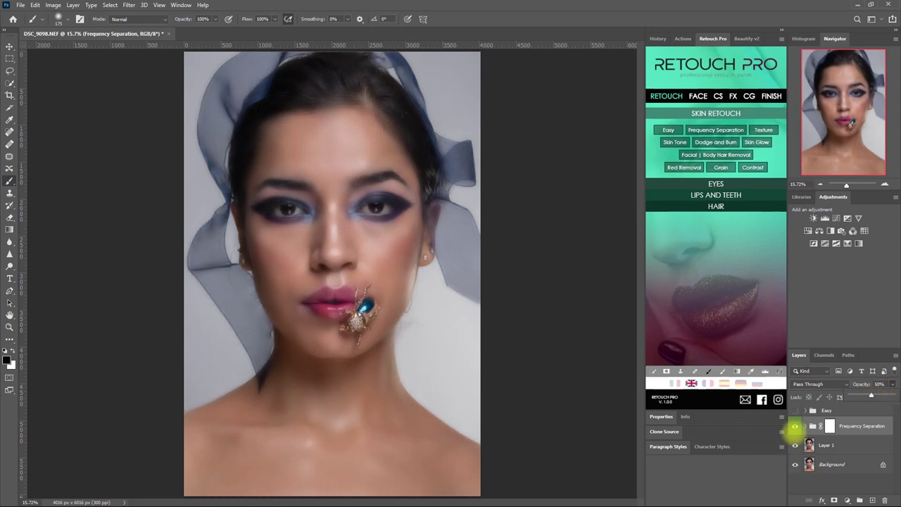
left_click(795, 426)
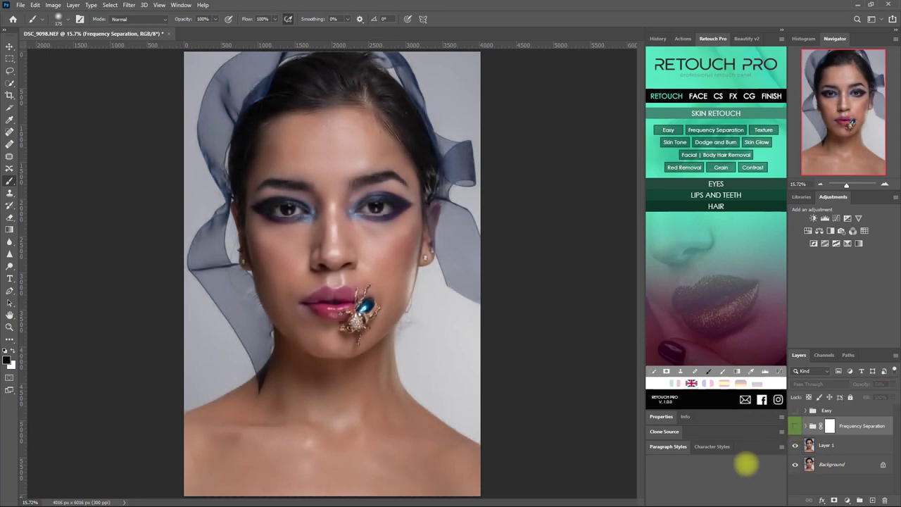
left_click(795, 425)
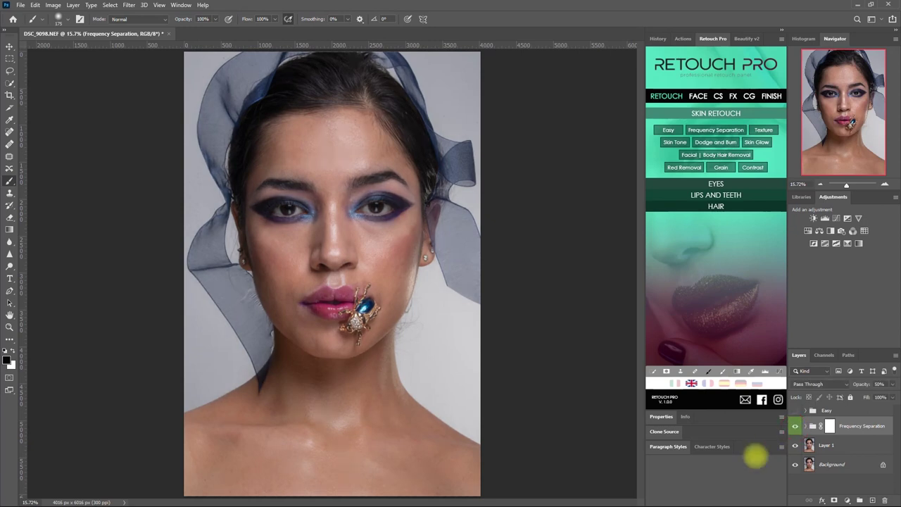
left_click(794, 425)
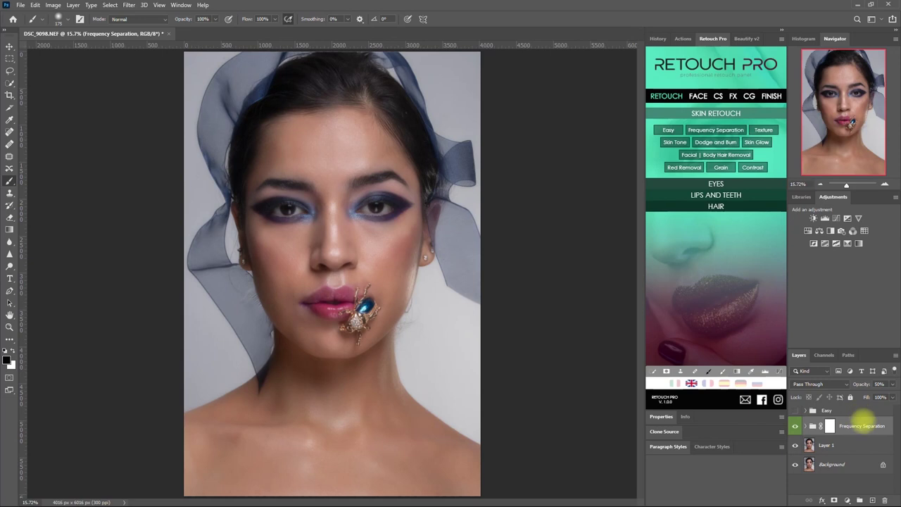
left_click_drag(872, 395, 864, 396)
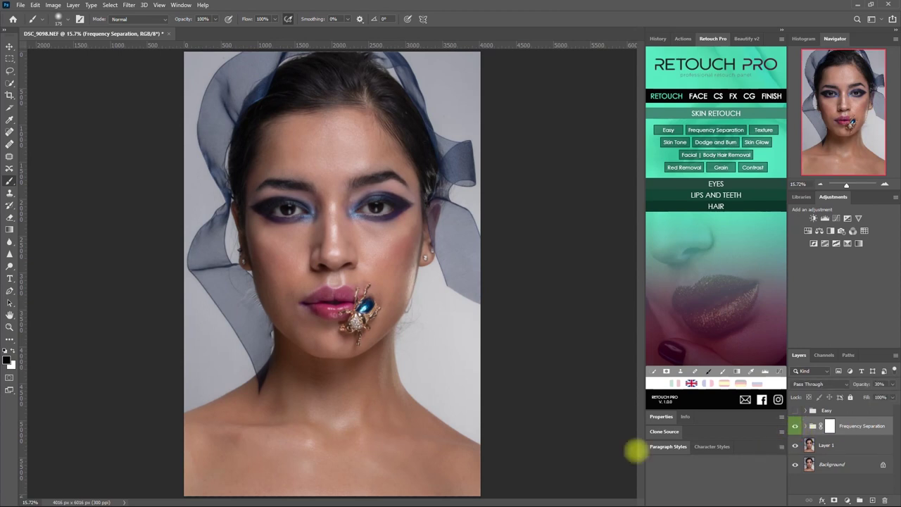
Step: Compare the smoothing close up and set the Frequency Separation group to 40% opacity
scroll(356, 254, "up", 3)
scroll(468, 291, "up", 2)
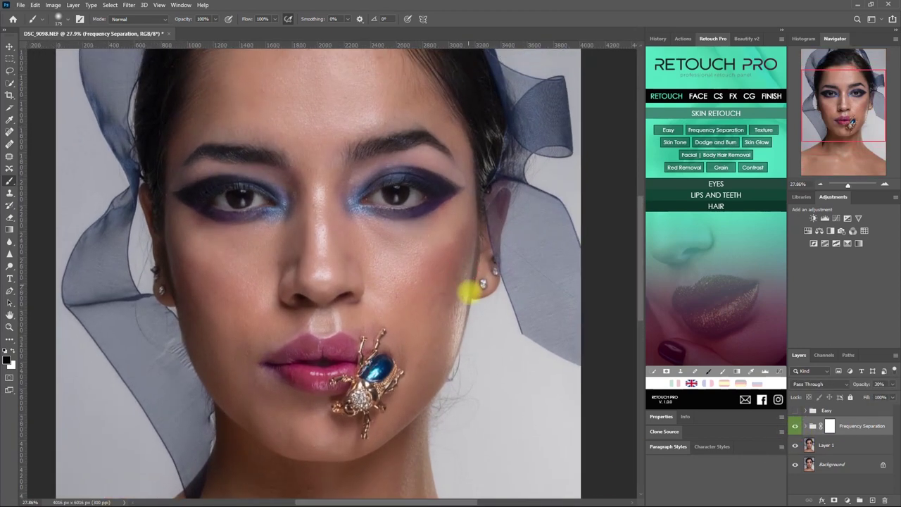
left_click(795, 426)
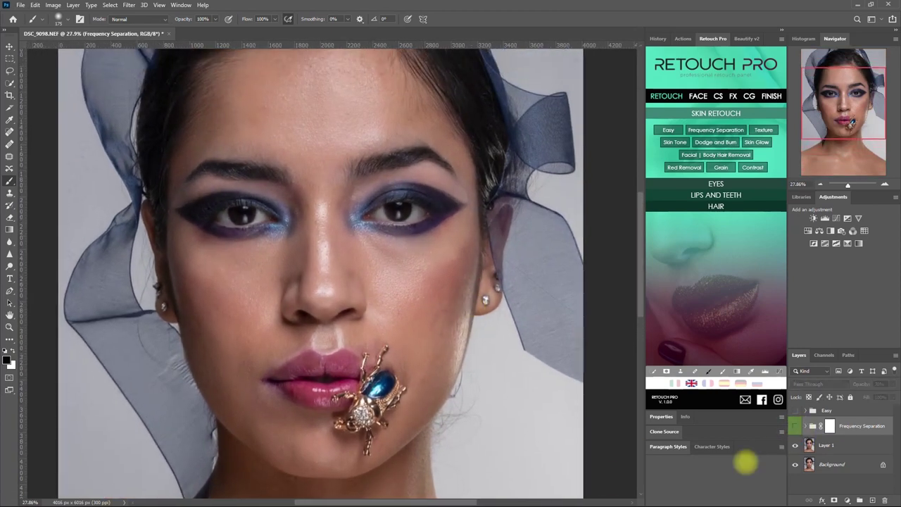
left_click(795, 426)
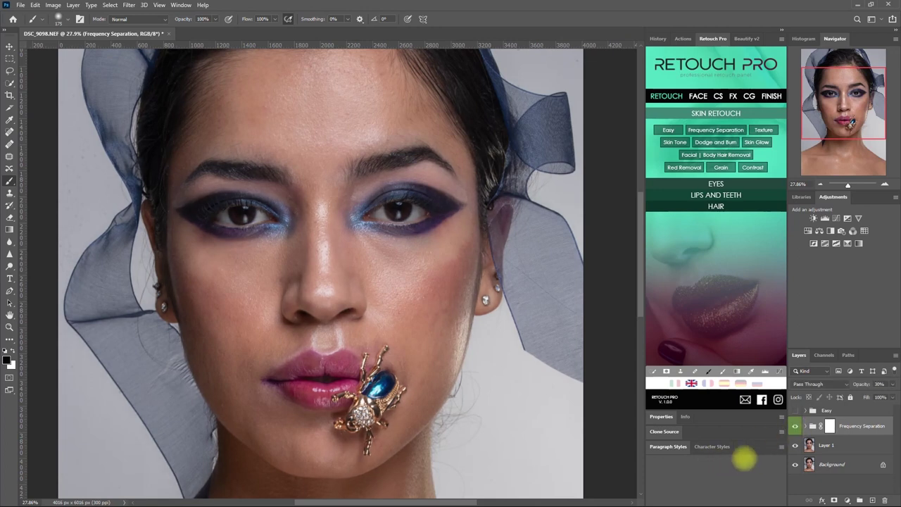
left_click(796, 425)
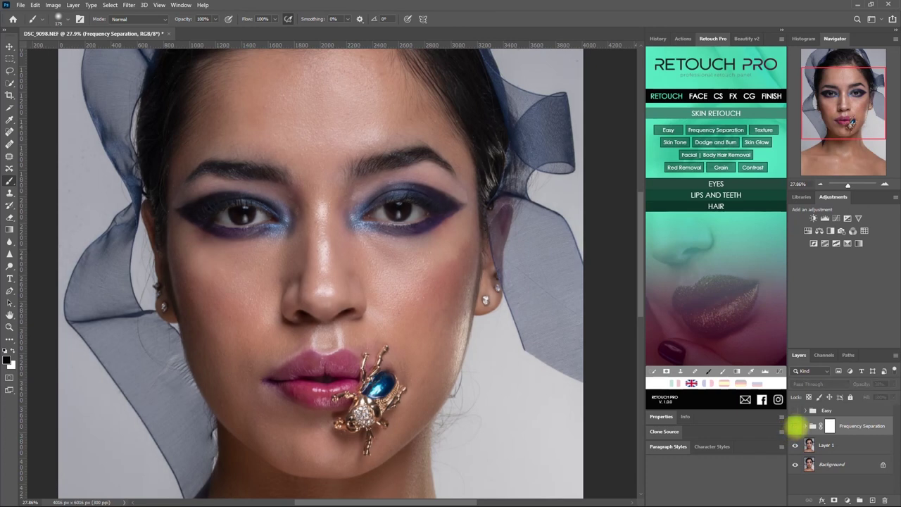
left_click(796, 426)
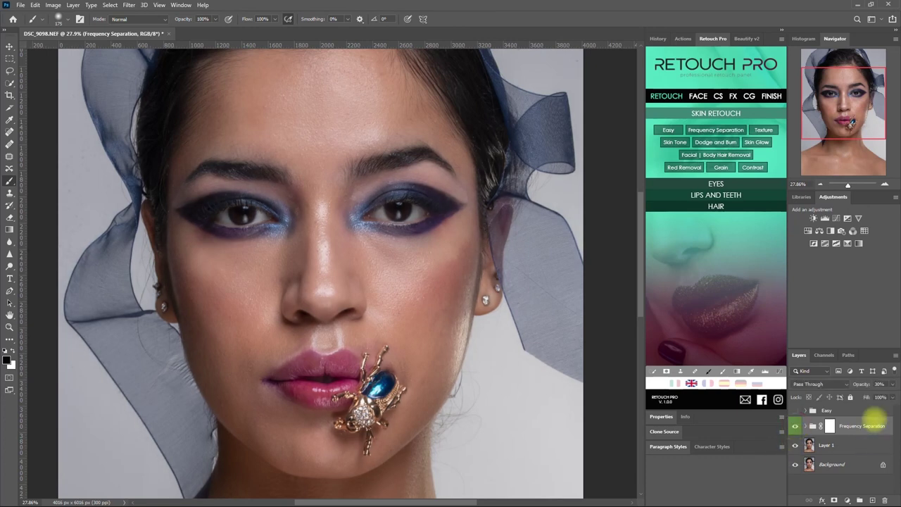
left_click(878, 383)
type("40")
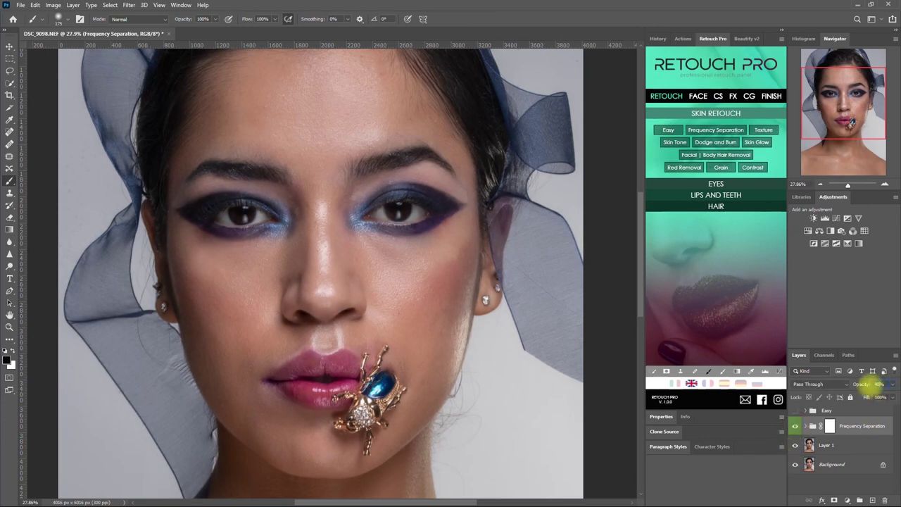
left_click(796, 426)
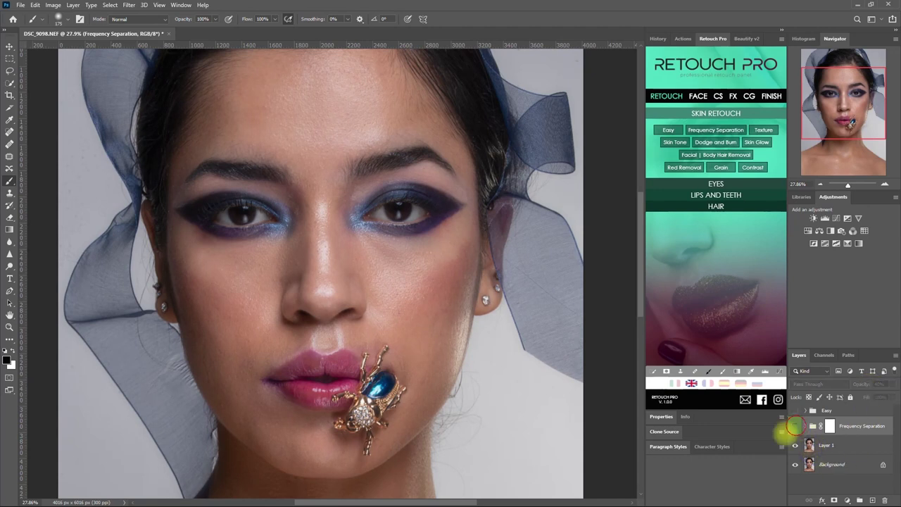
left_click(795, 426)
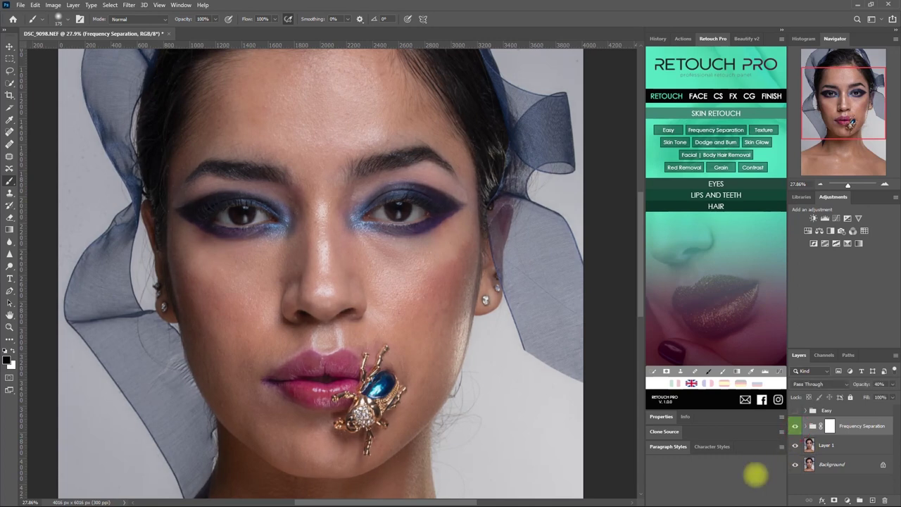
Step: Compare the Easy group on and off, leave it hidden, and fit the photo on screen
left_click(795, 410)
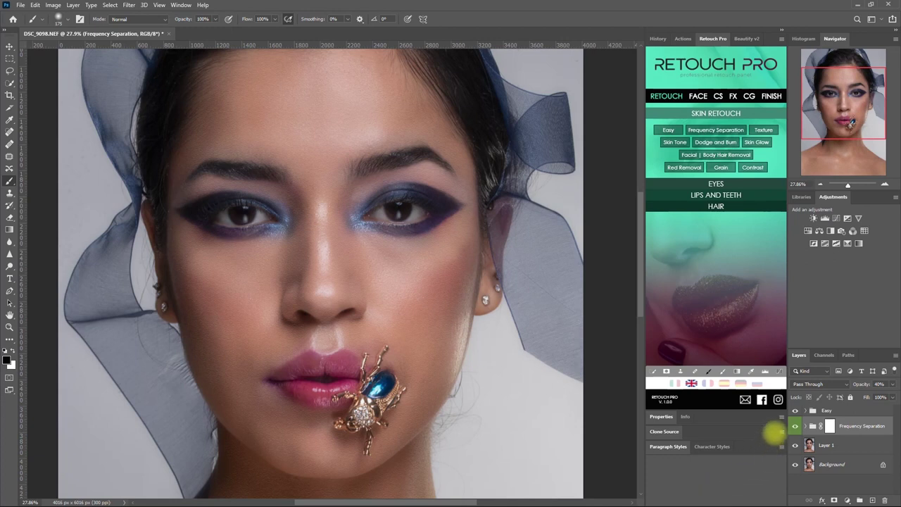
left_click(795, 410)
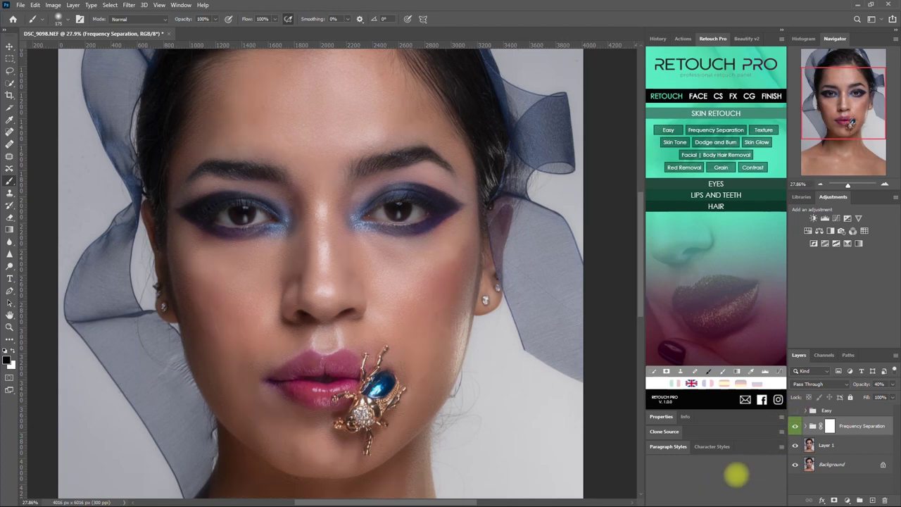
left_click(795, 410)
left_click(795, 410)
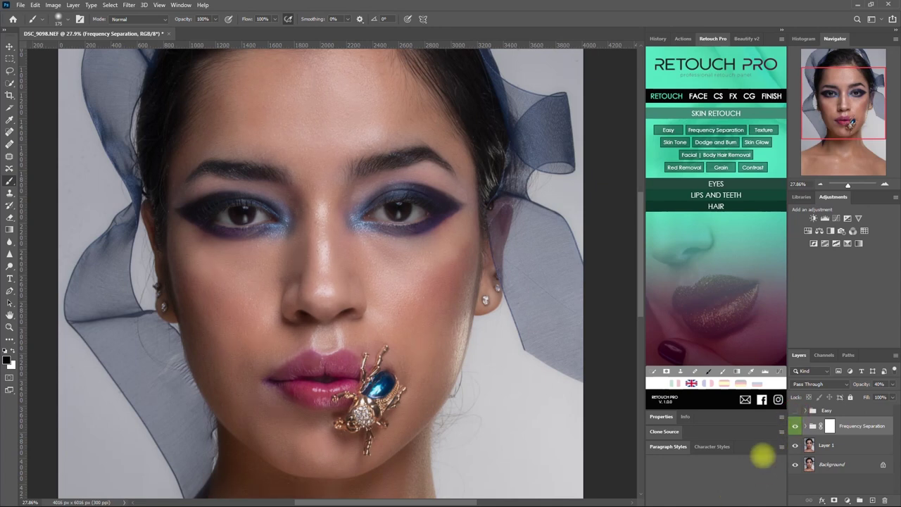
key("ctrl+0")
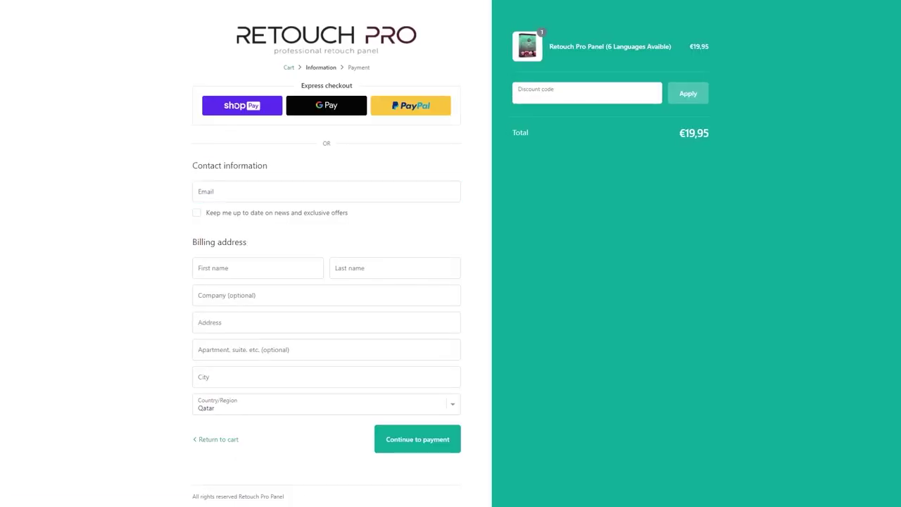
Step: Apply the coupon code at checkout, lowering the total from €19,95 to €18,96
left_click(563, 93)
type("OMARRASECORTIZ")
key("Return")
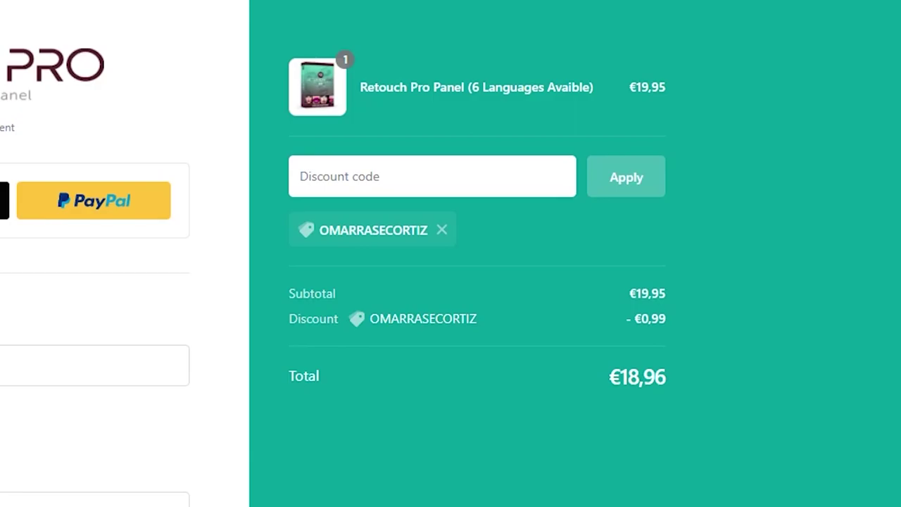